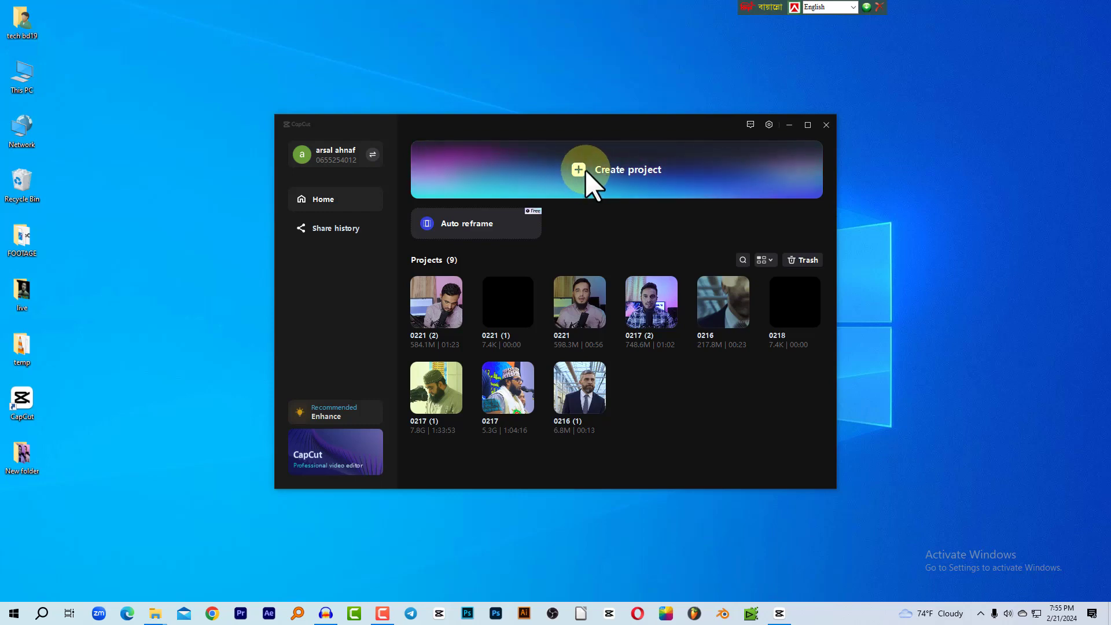
Create a new project, import the MVI_0012 video and place it at the start of the timeline.
click(581, 168)
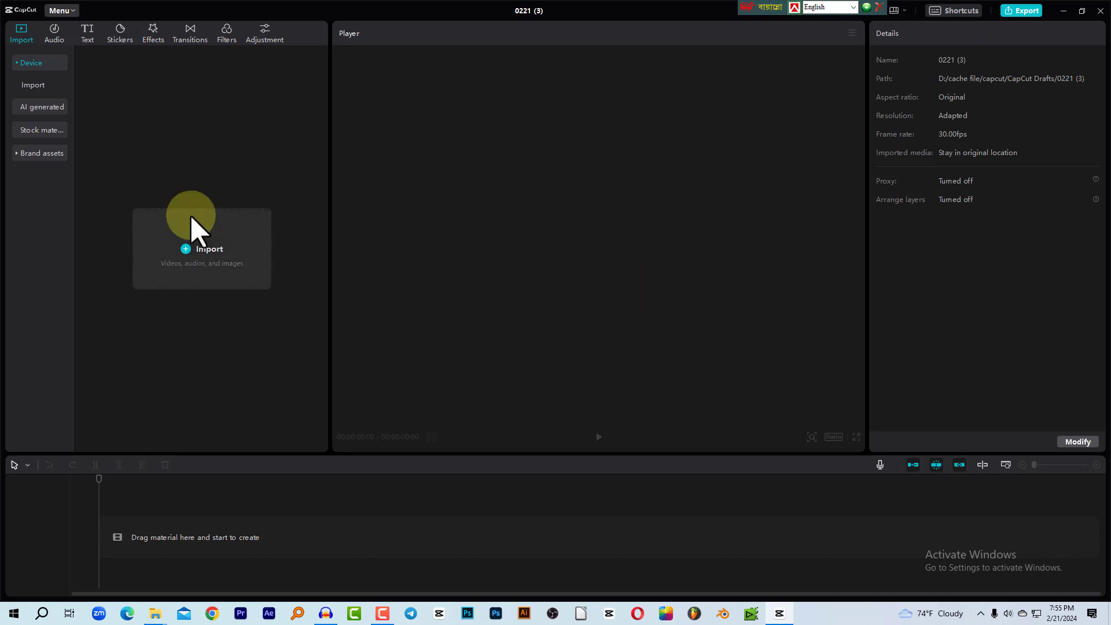
click(211, 265)
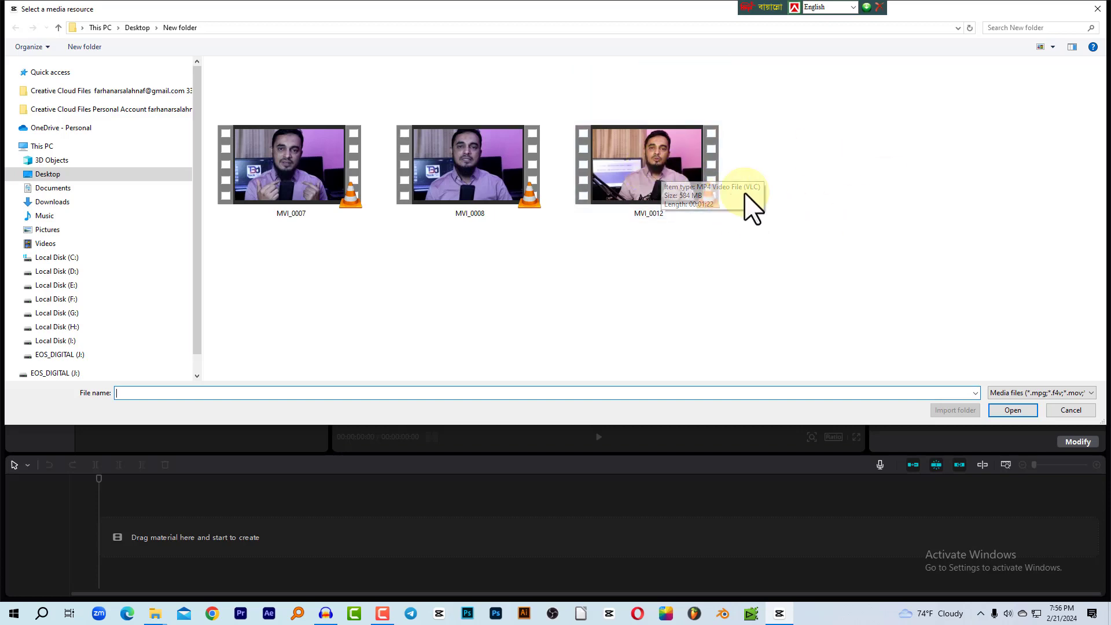
double_click(669, 171)
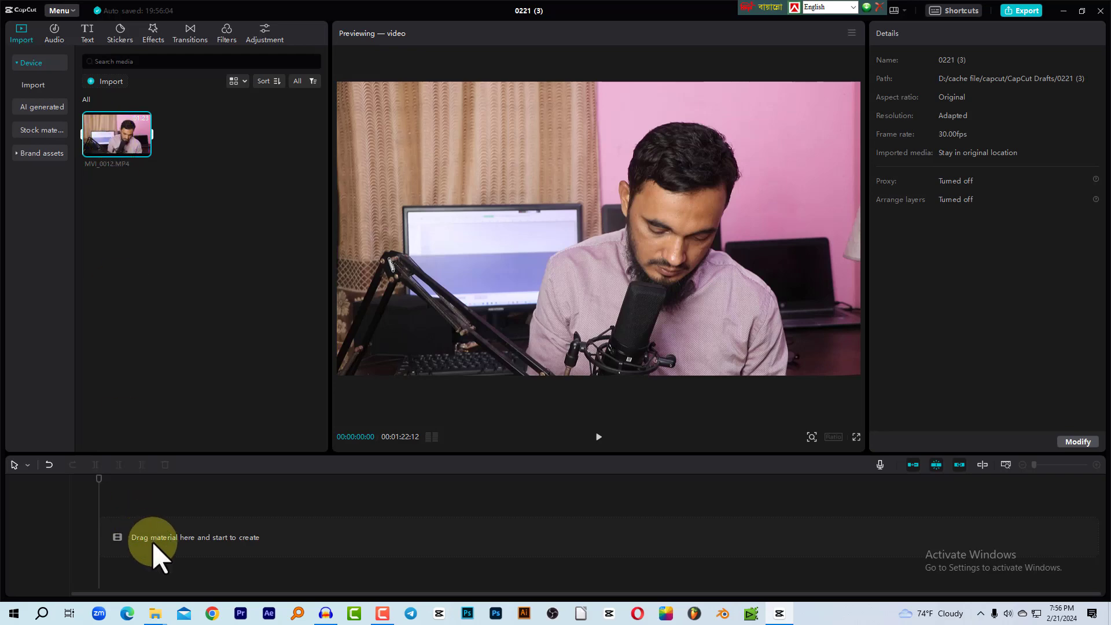
drag(116, 144, 100, 546)
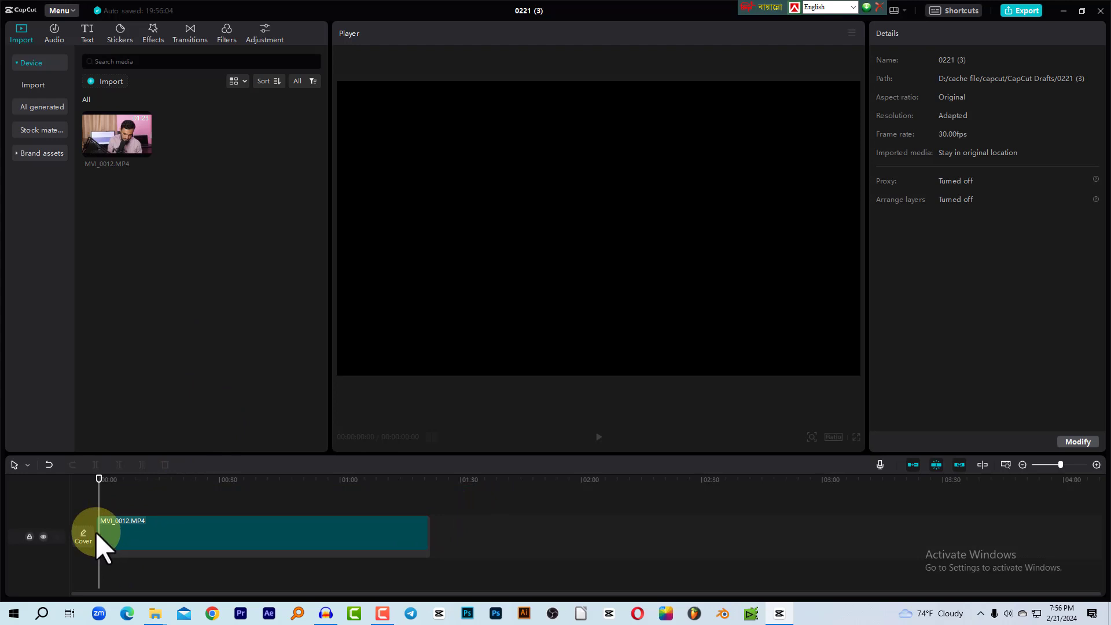
Preview the clip in full screen, return to the editor and pause the playback.
click(227, 480)
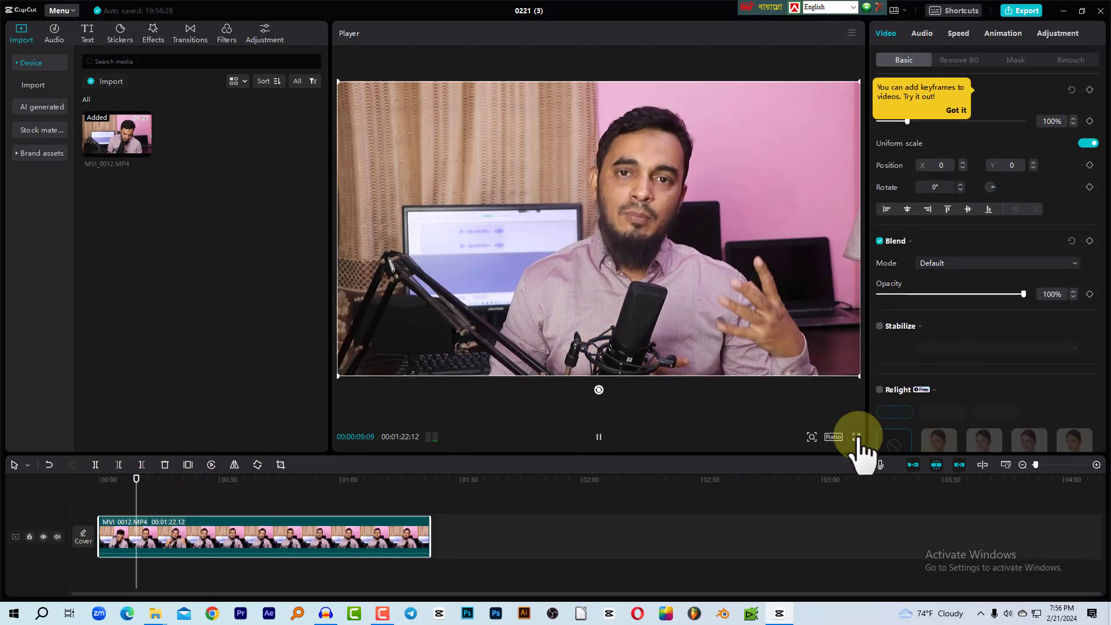
click(856, 437)
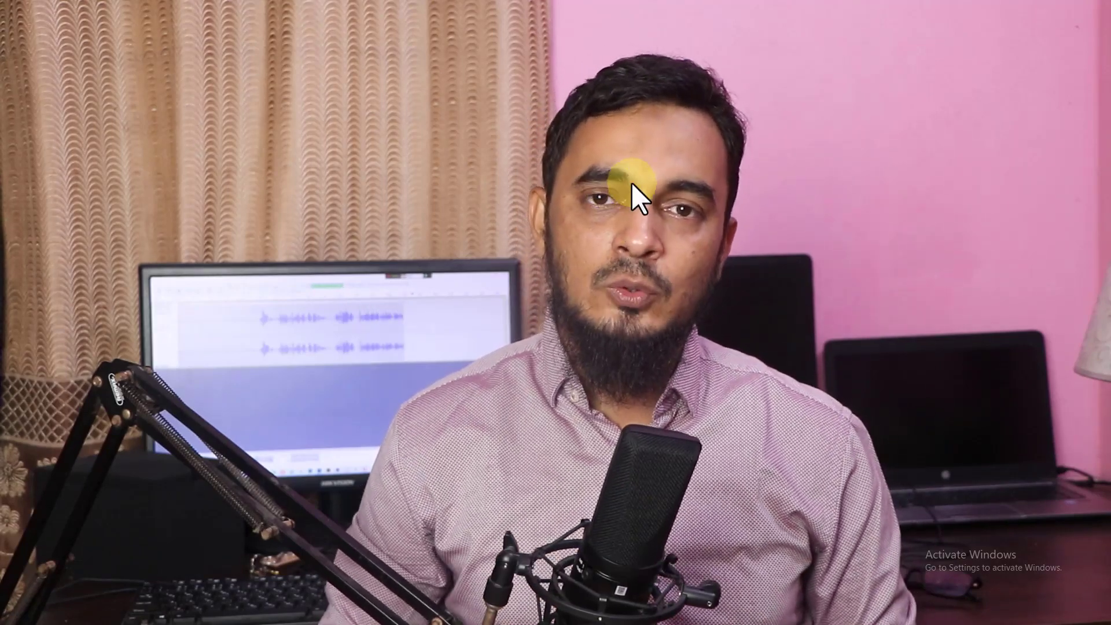
key(Escape)
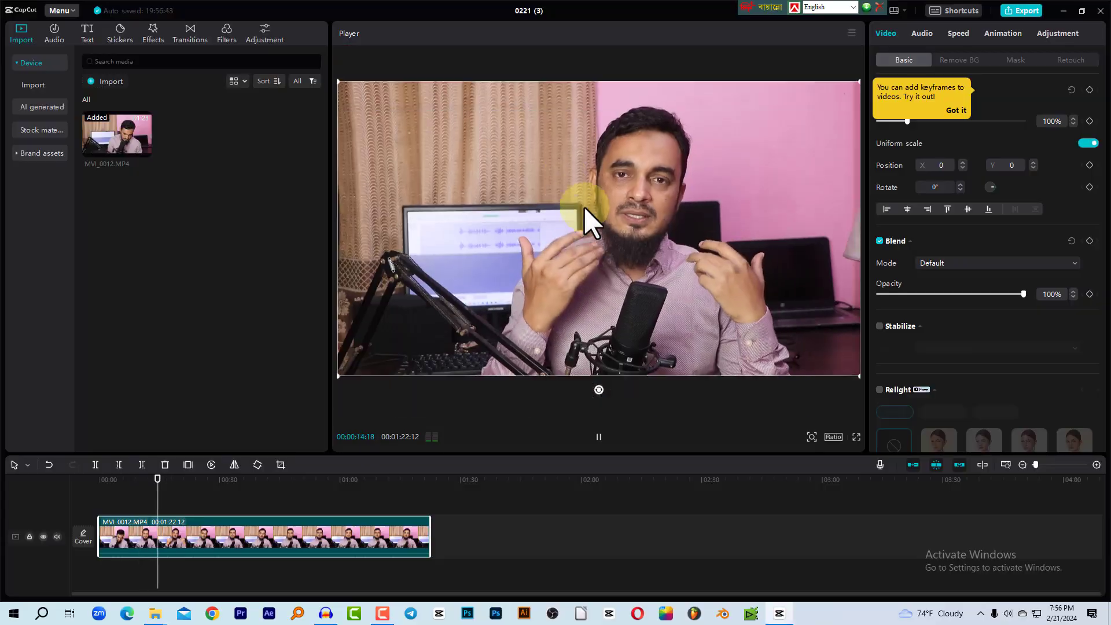
key(space)
key(space)
key(space)
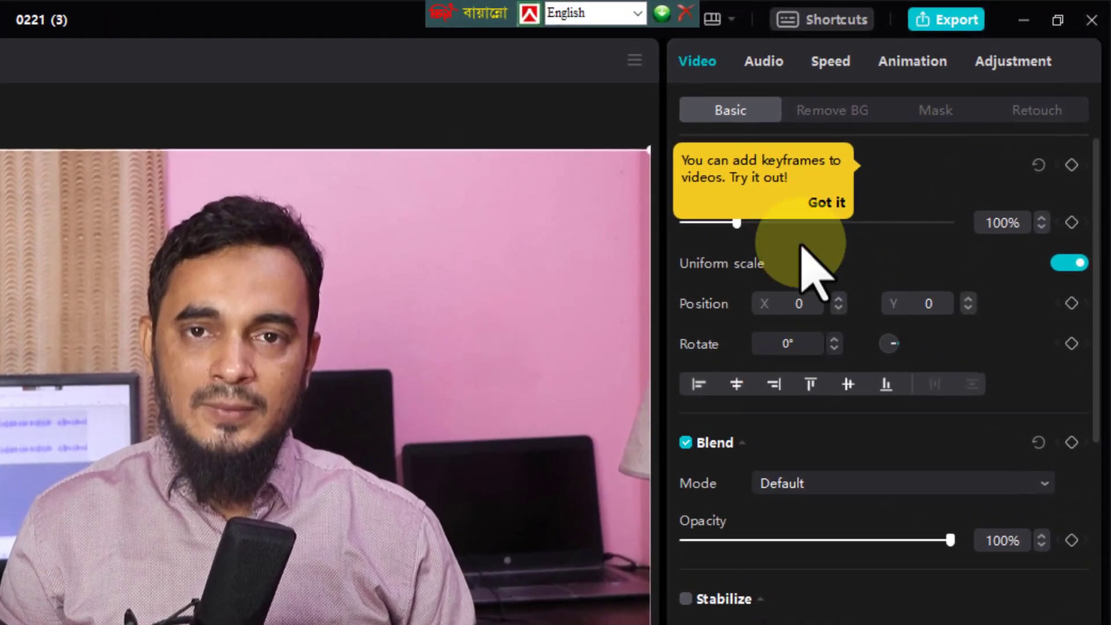
Dismiss the keyframe tip and turn on Retouch for the clip in Single person mode.
click(826, 203)
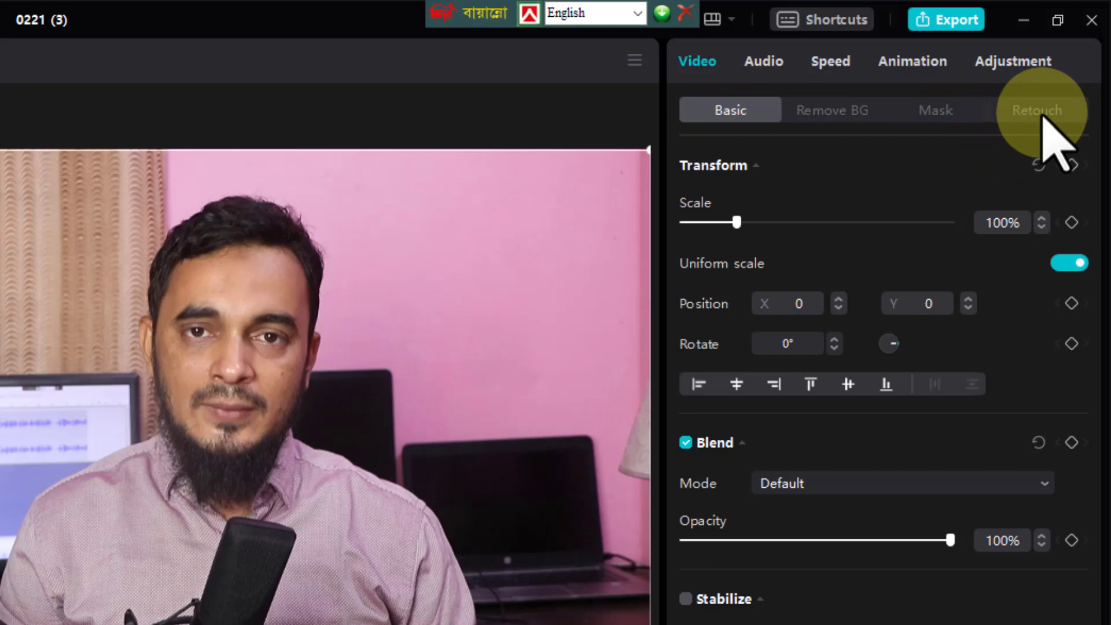
click(1041, 113)
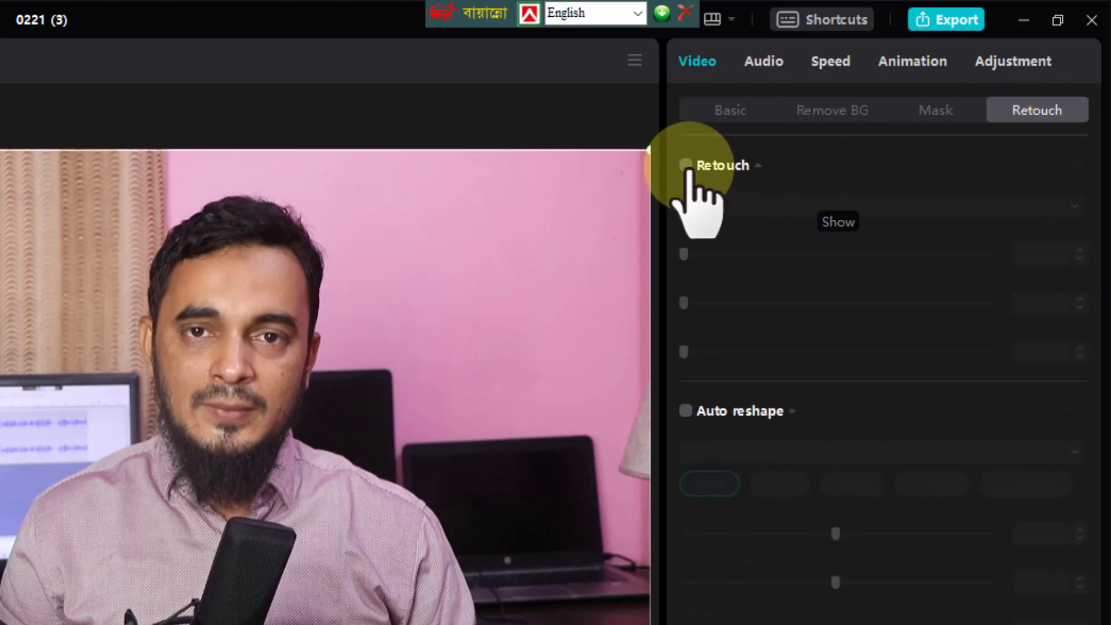
click(685, 165)
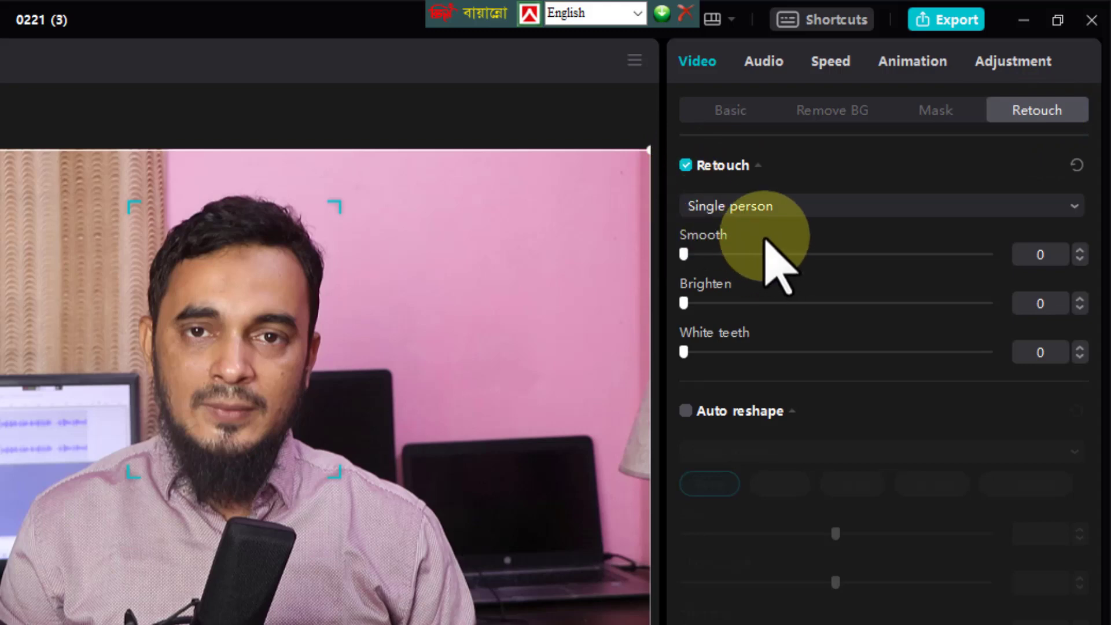
click(761, 208)
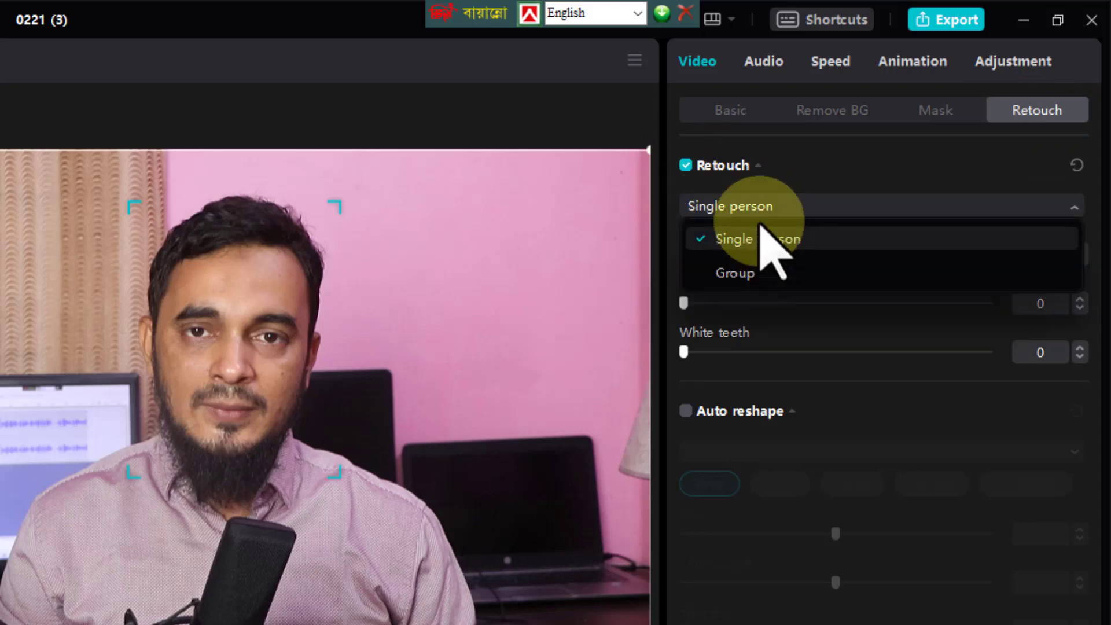
click(761, 237)
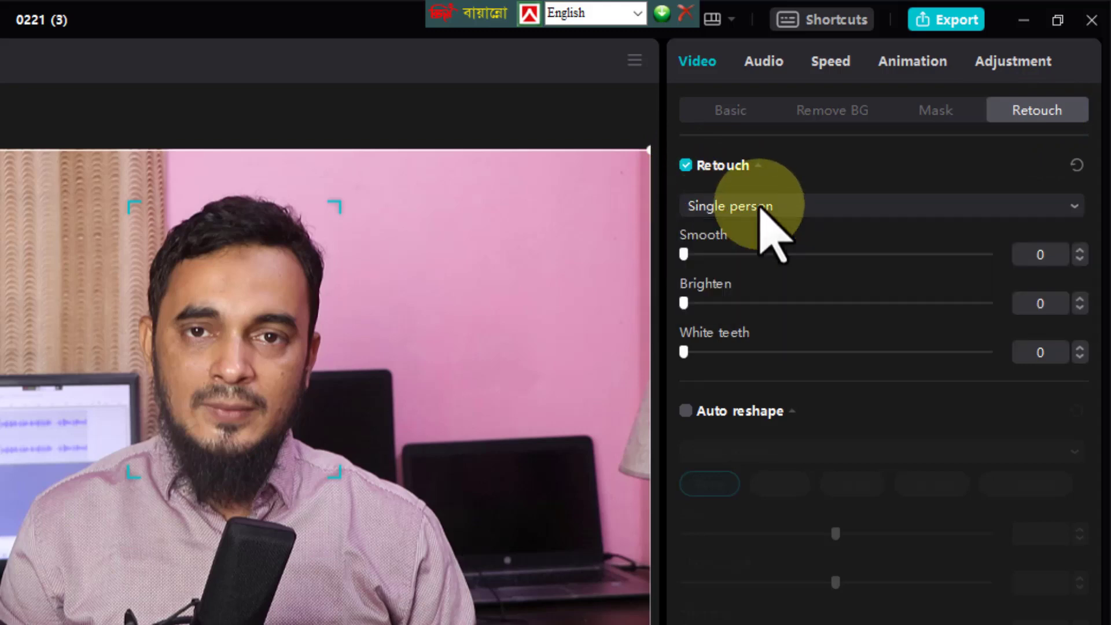
click(759, 207)
click(775, 239)
click(773, 207)
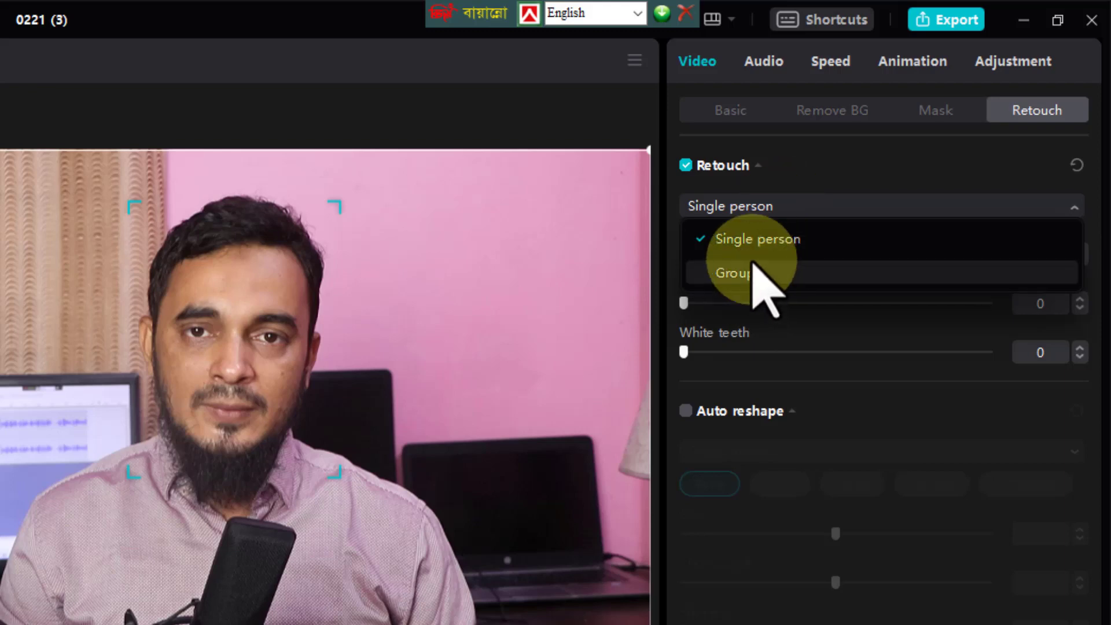
click(814, 202)
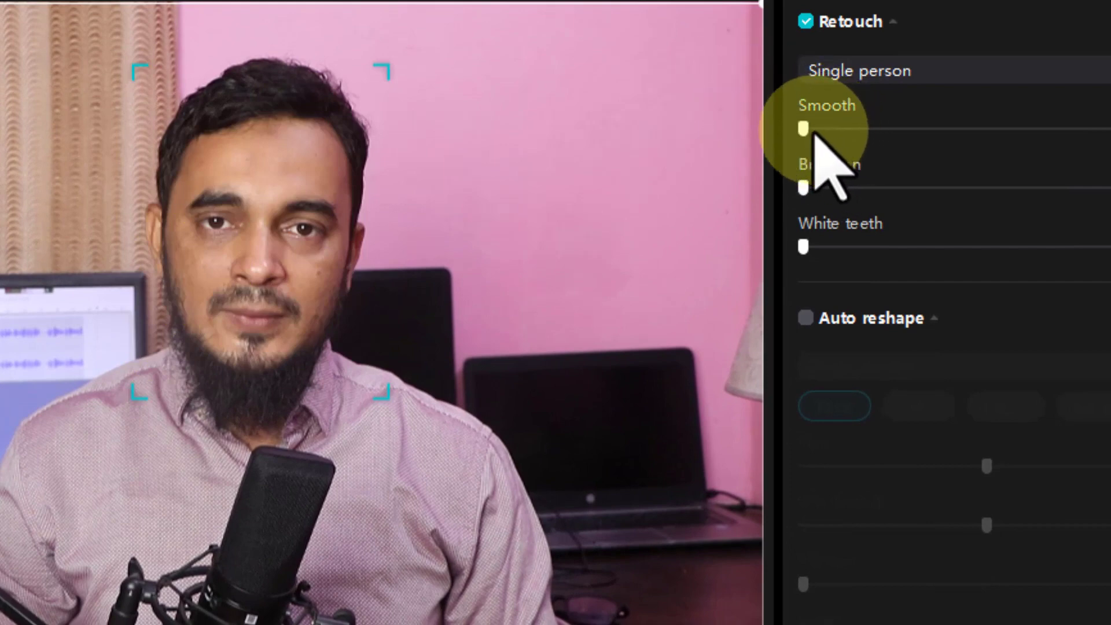
Set the Retouch Smooth value to 30.
drag(805, 128, 897, 128)
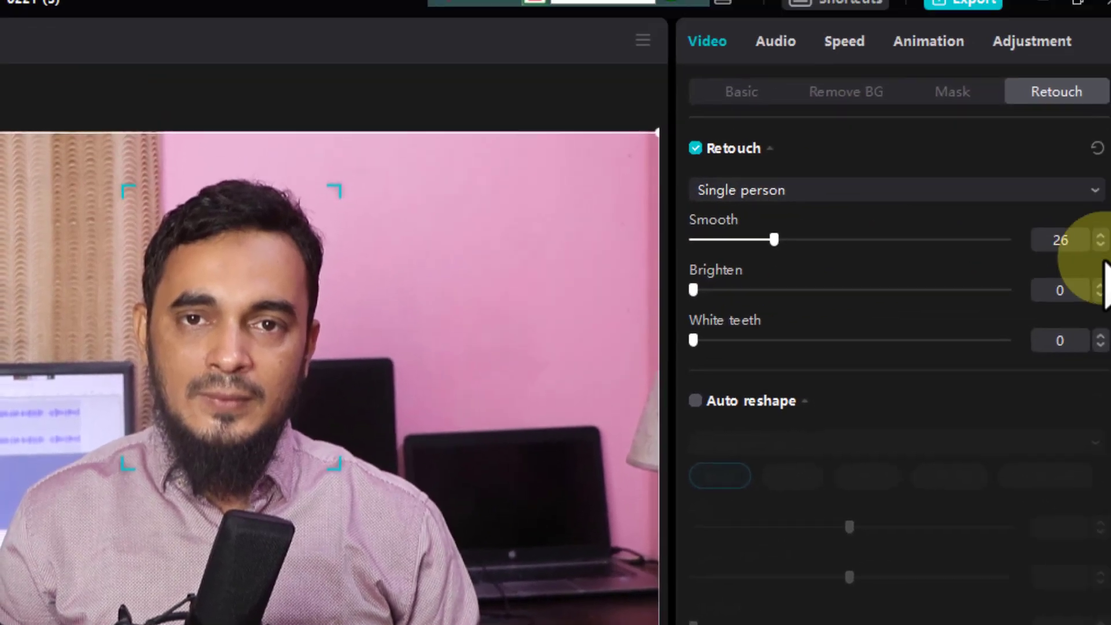
click(1060, 239)
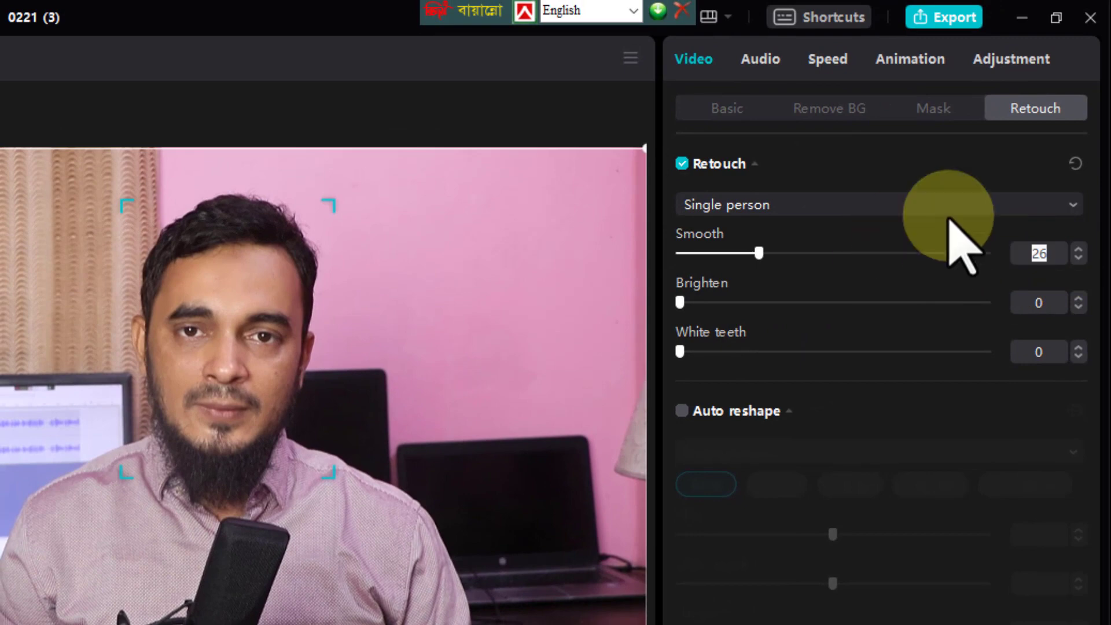
text(30)
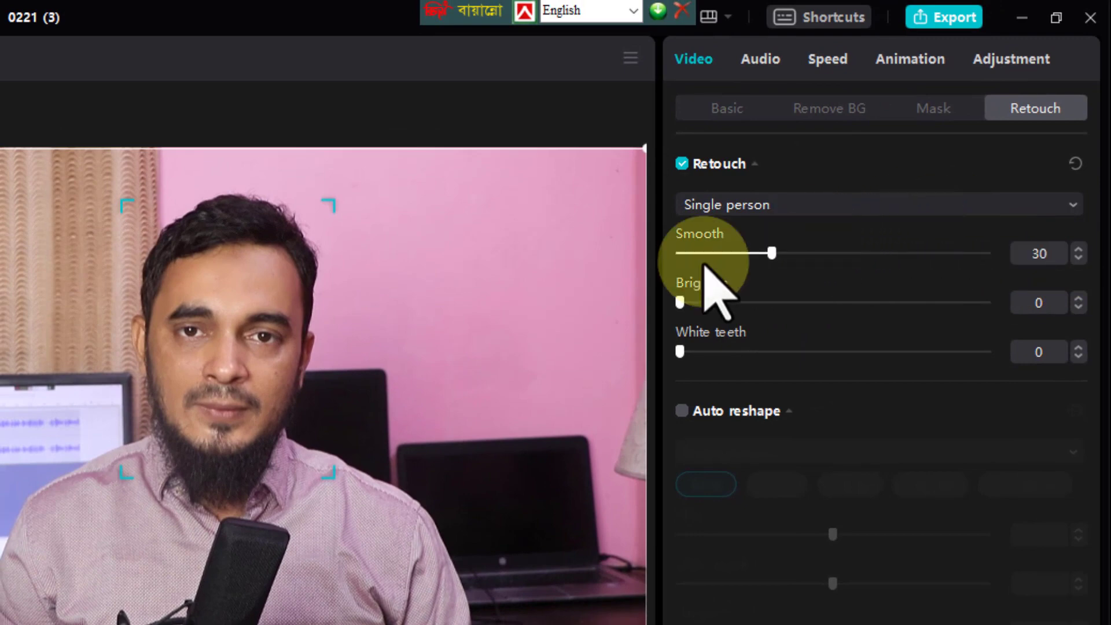
Set the Retouch Brighten value to 44 and White teeth to 0.
click(555, 622)
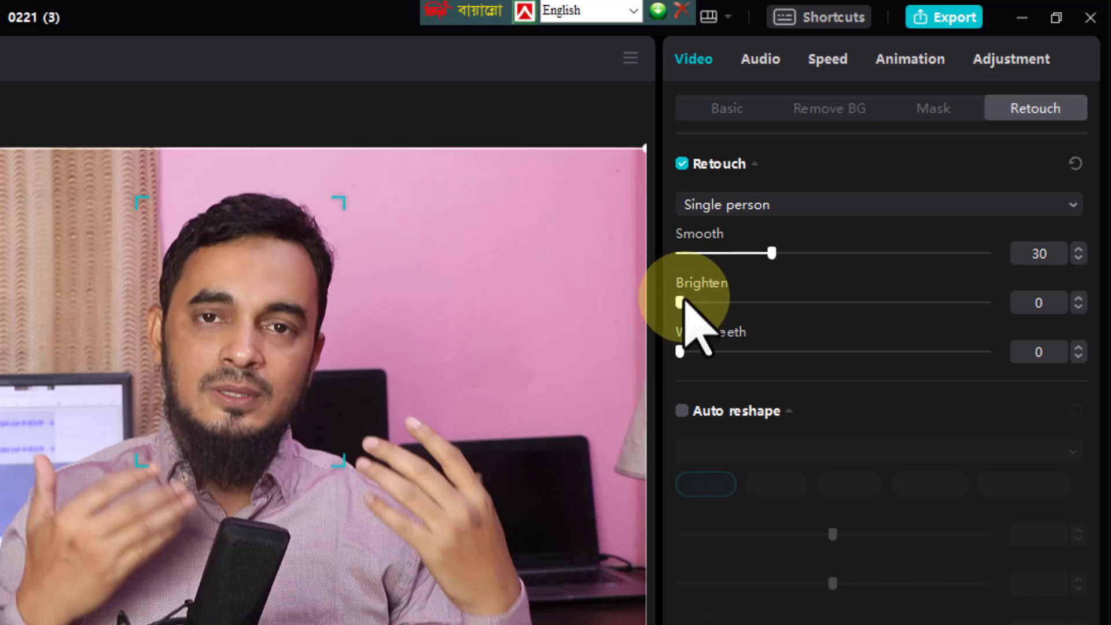
drag(683, 300, 719, 302)
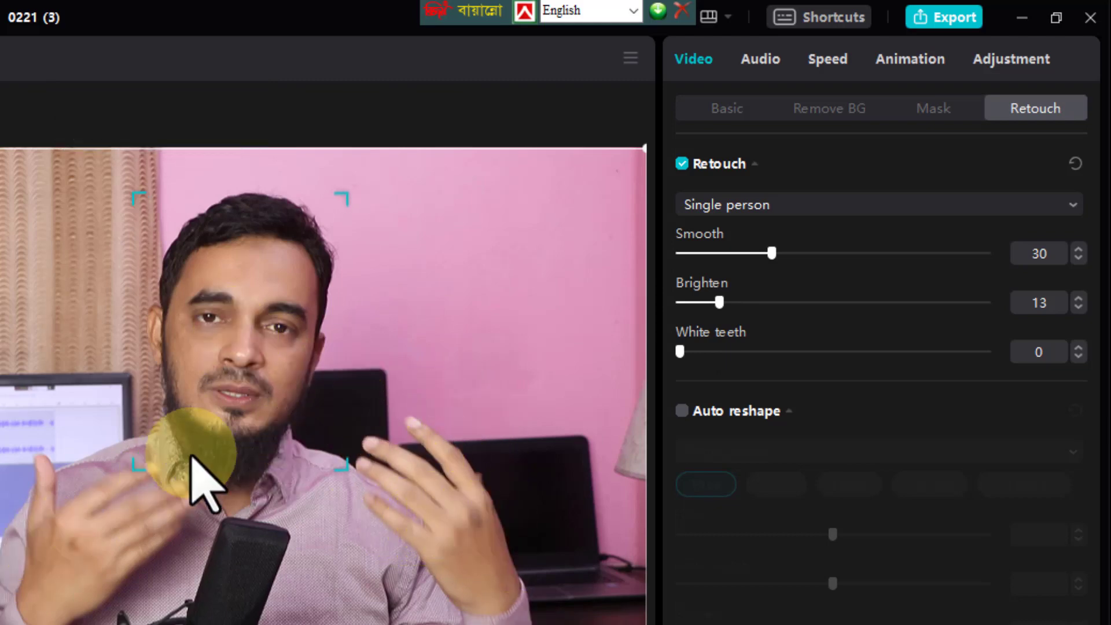
drag(729, 304, 809, 312)
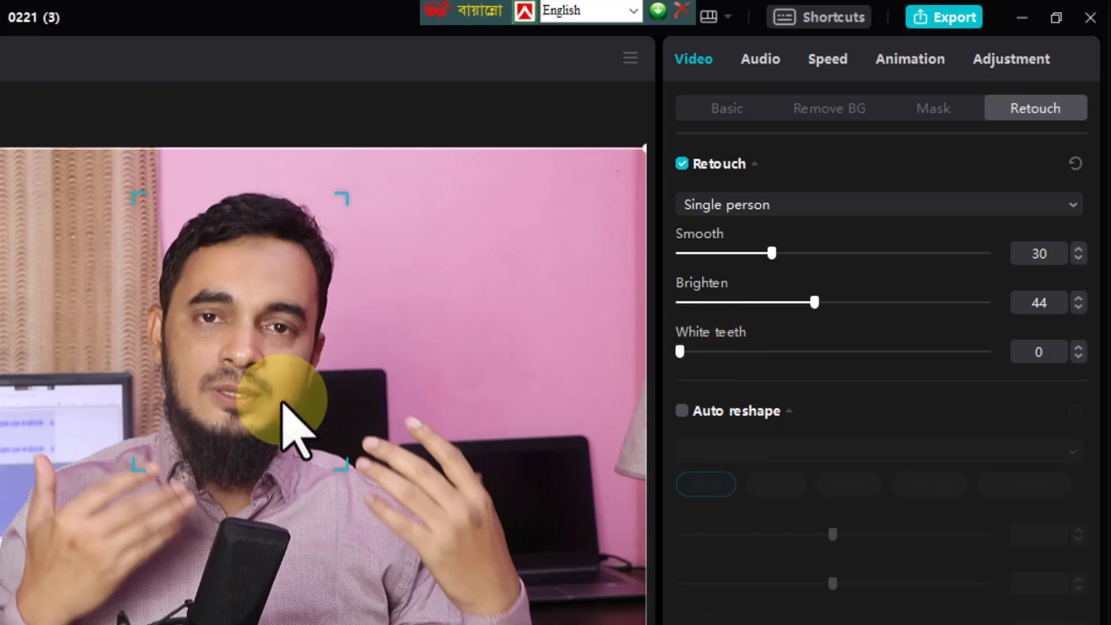
mouse_move(682, 353)
mouse_down()
mouse_move(925, 351)
mouse_move(671, 352)
mouse_up()
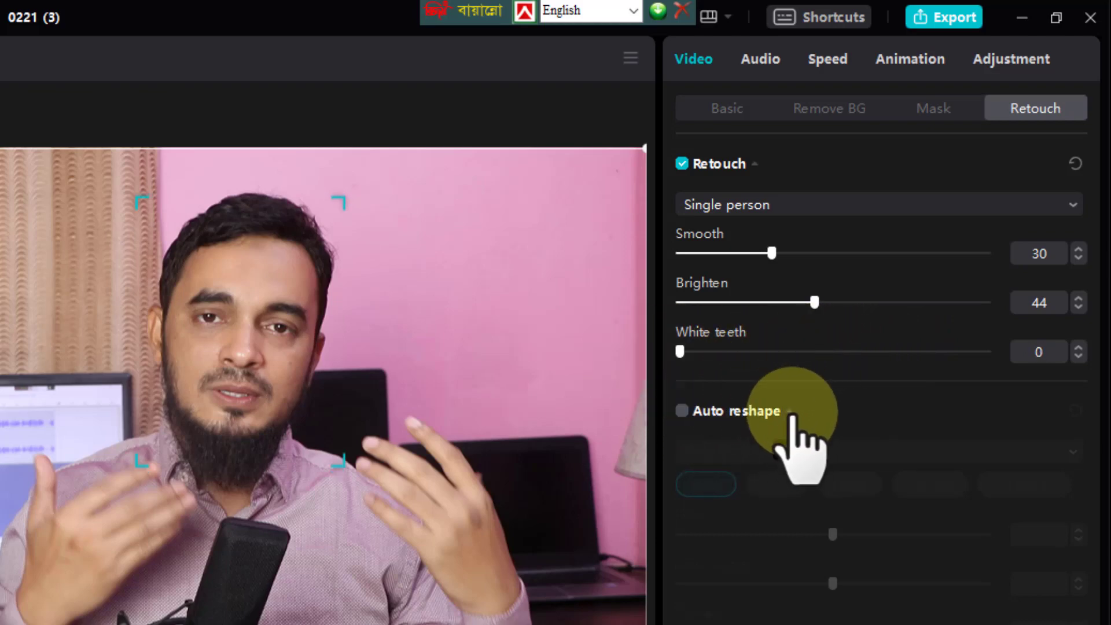
Turn on Auto reshape for a single person and look through its Face options, trying the Slim slider.
scroll(786, 454, down, 3)
scroll(788, 465, down, 2)
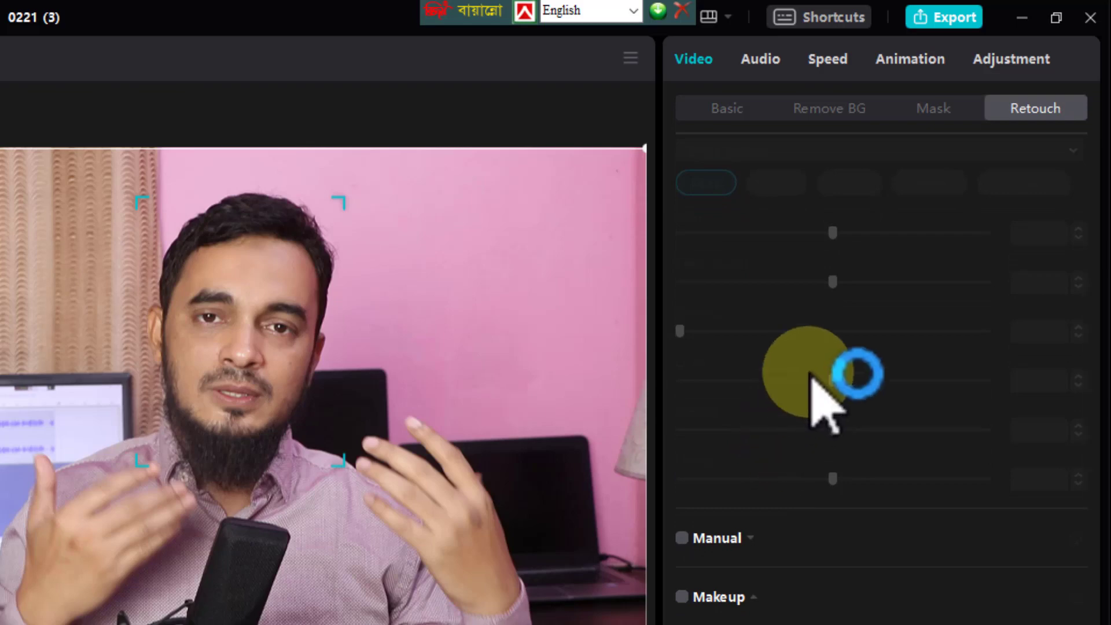
scroll(788, 409, up, 5)
click(702, 407)
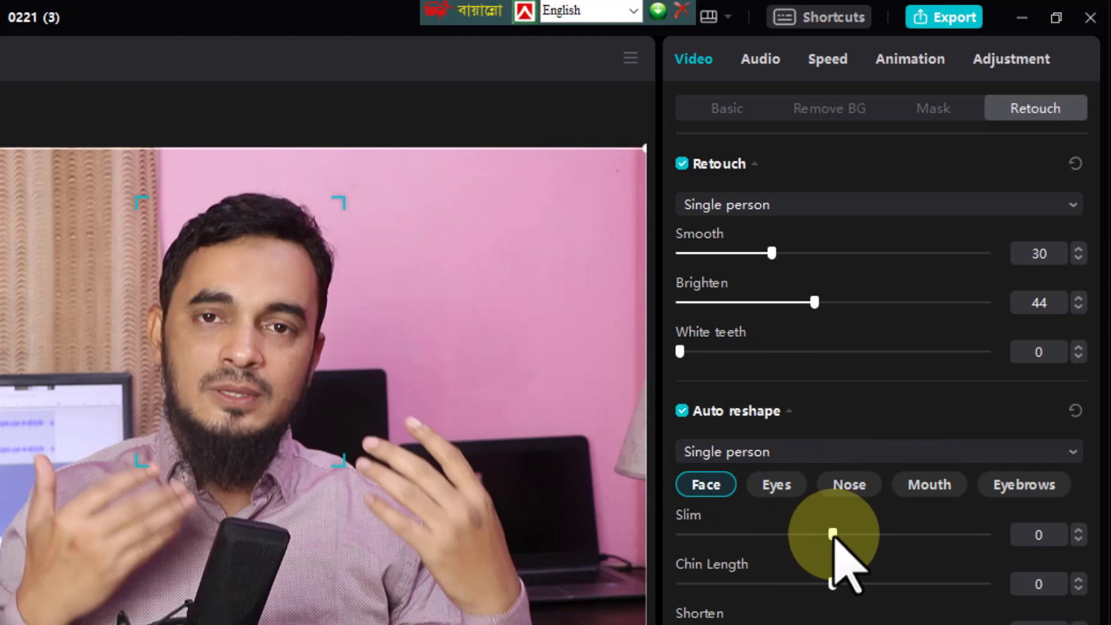
drag(833, 534, 838, 575)
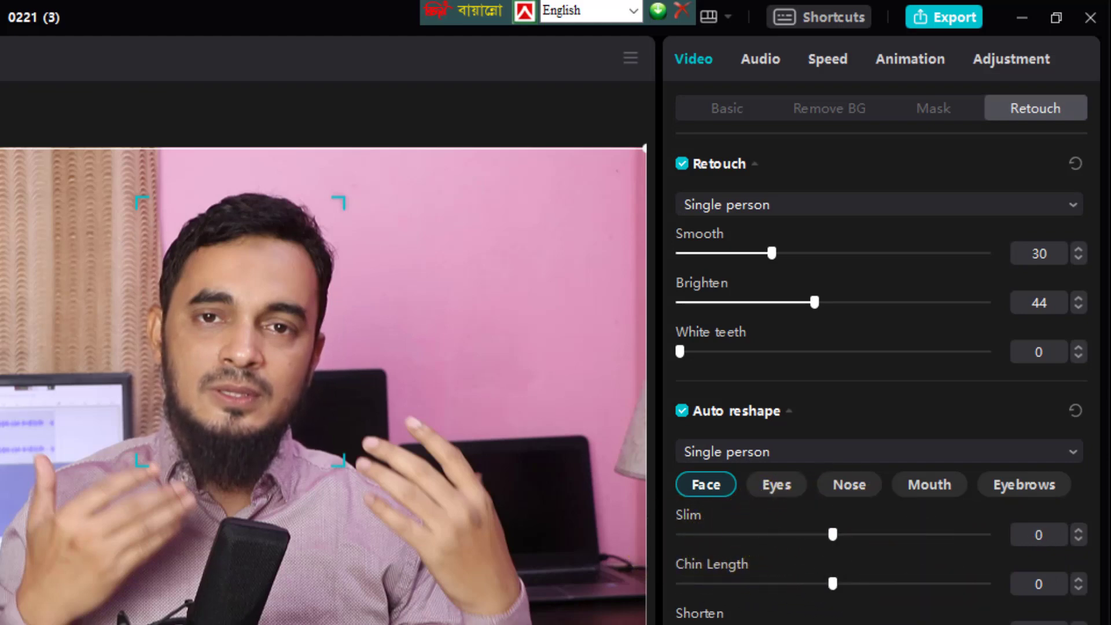
scroll(844, 595, down, 4)
scroll(833, 600, up, 4)
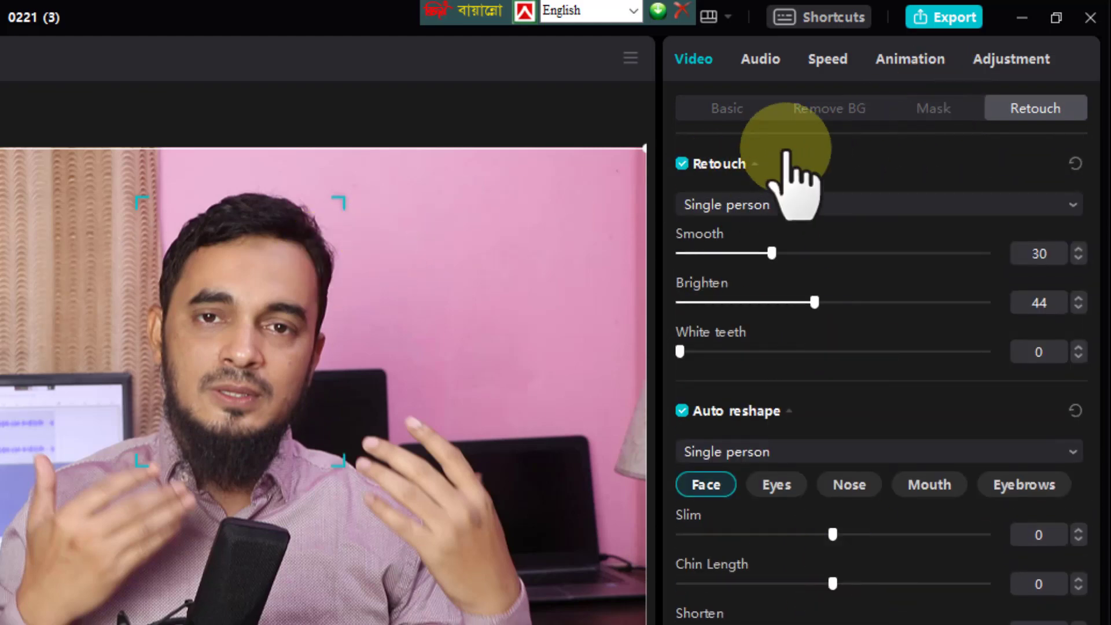
Set the clip's colour Temp to -11 and Tint to -17 in the basic adjustments.
click(1035, 87)
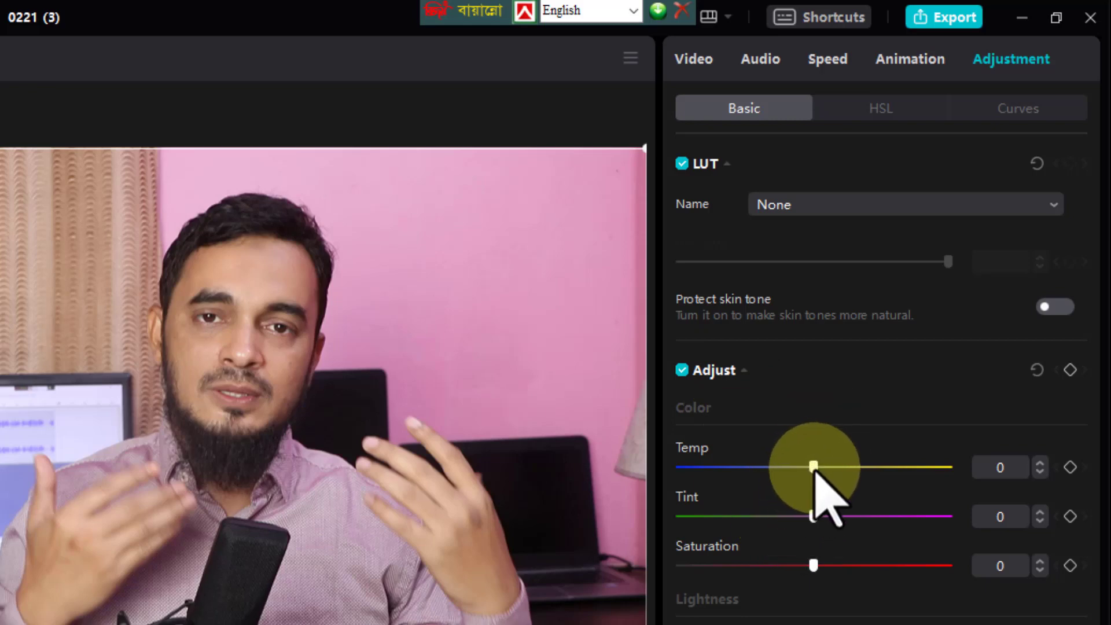
drag(804, 472, 782, 466)
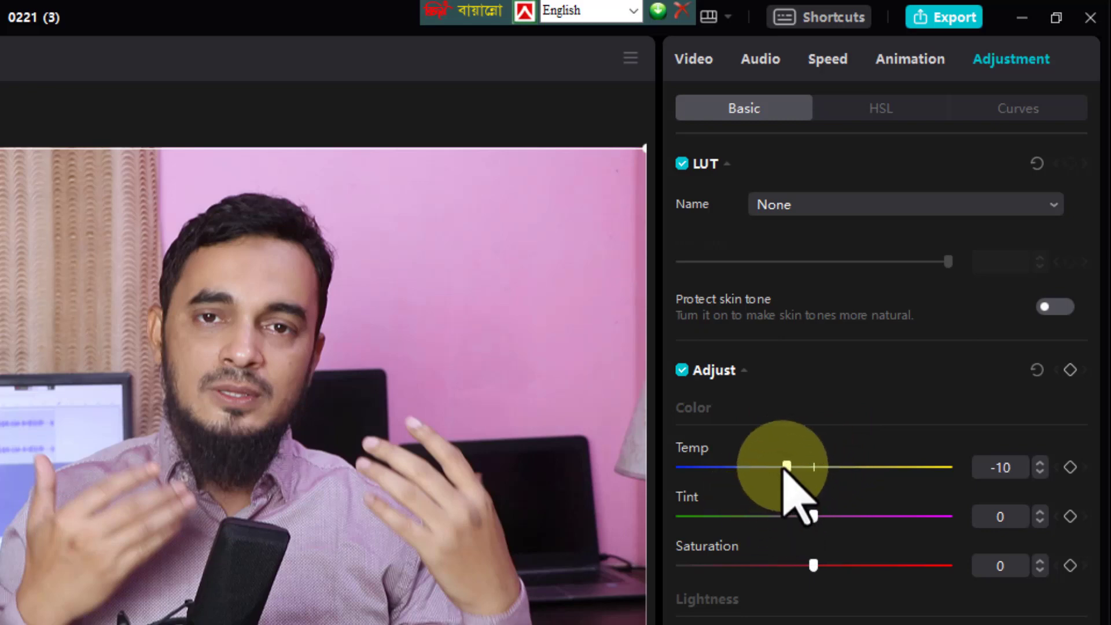
mouse_move(789, 470)
mouse_down()
mouse_move(776, 473)
mouse_move(784, 468)
mouse_up()
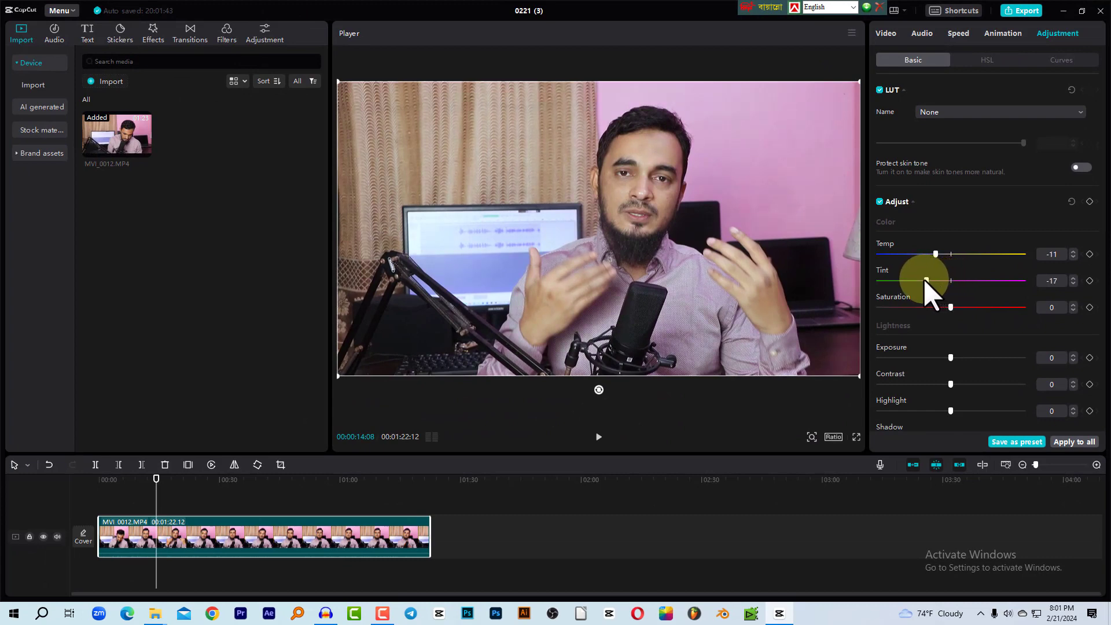
Set the clip's Brilliance to -6.
scroll(978, 243, down, 3)
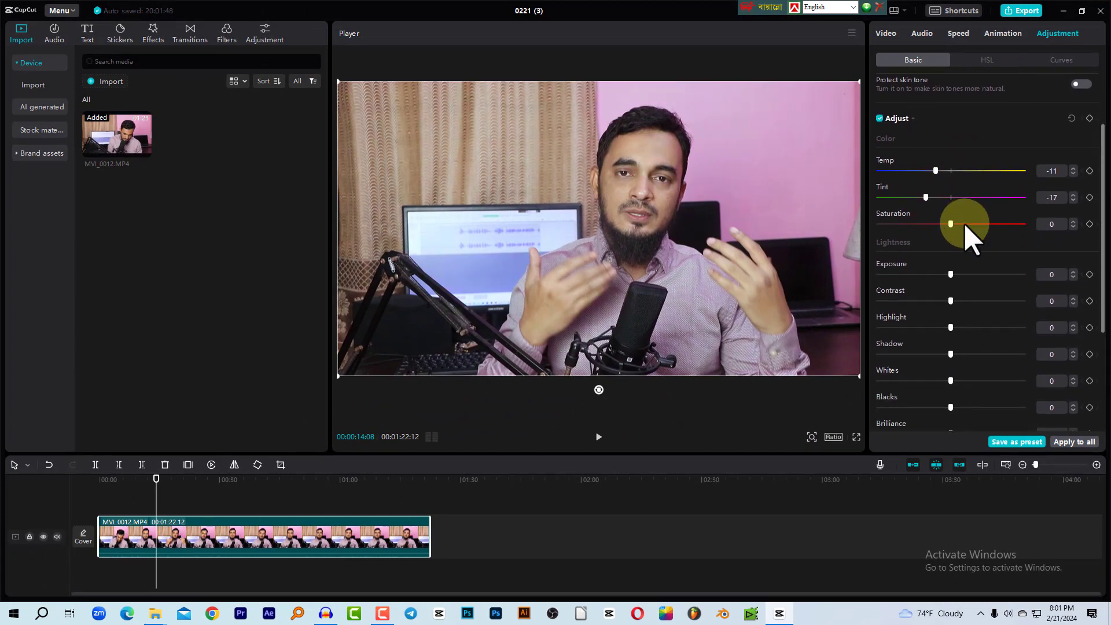
scroll(949, 335, down, 1)
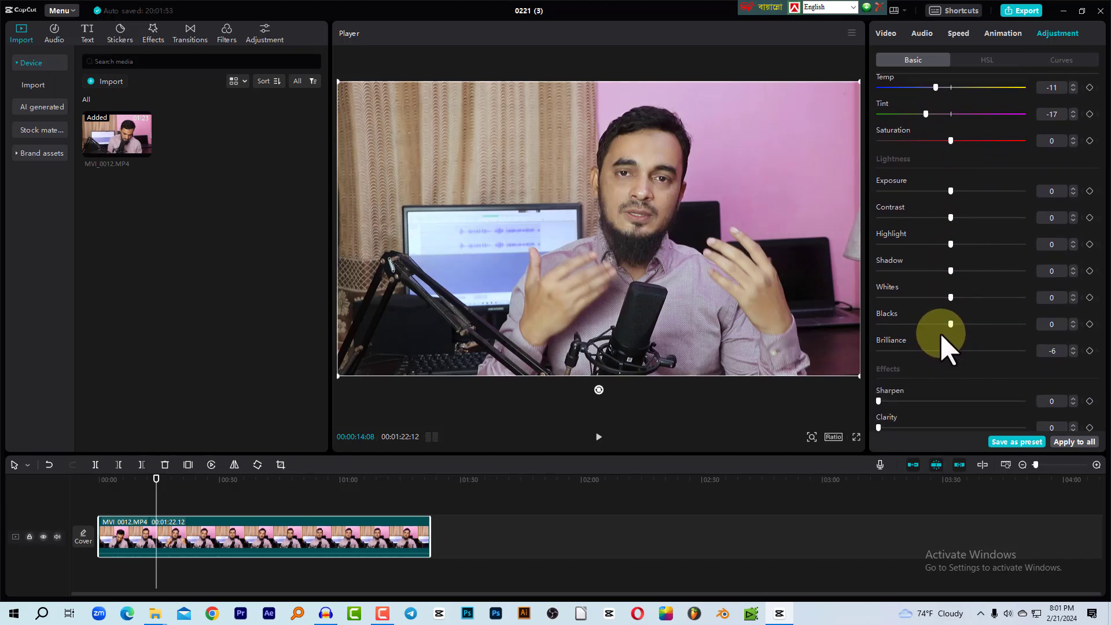
mouse_move(949, 297)
mouse_down()
mouse_move(937, 297)
mouse_move(950, 297)
mouse_up()
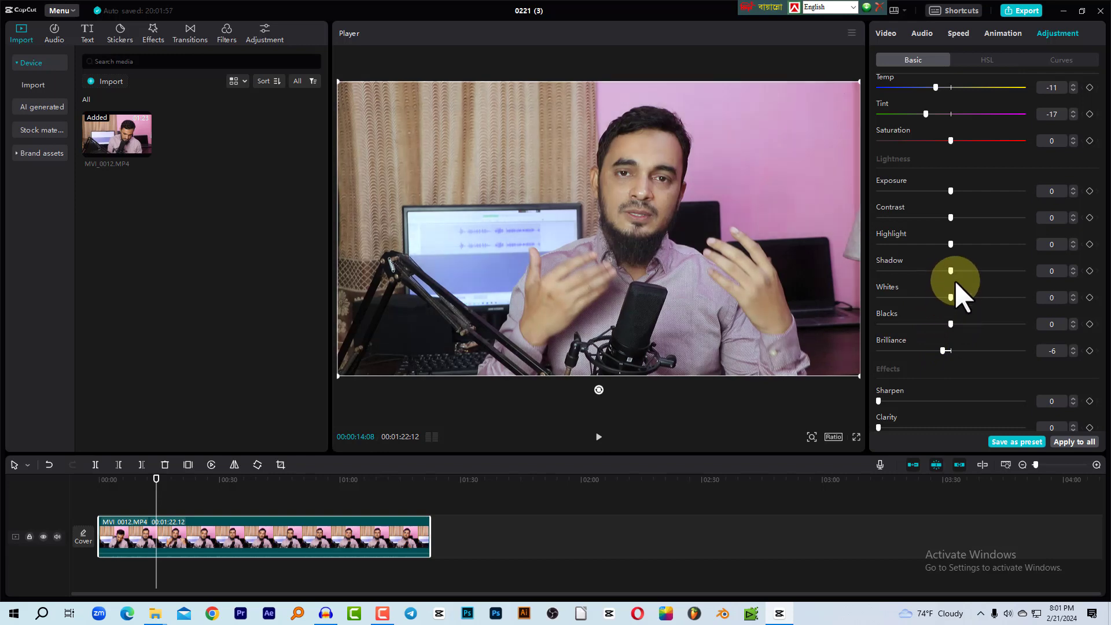
Set the HSL Tint to -68 and Saturation to -43 for the magenta tones.
click(981, 63)
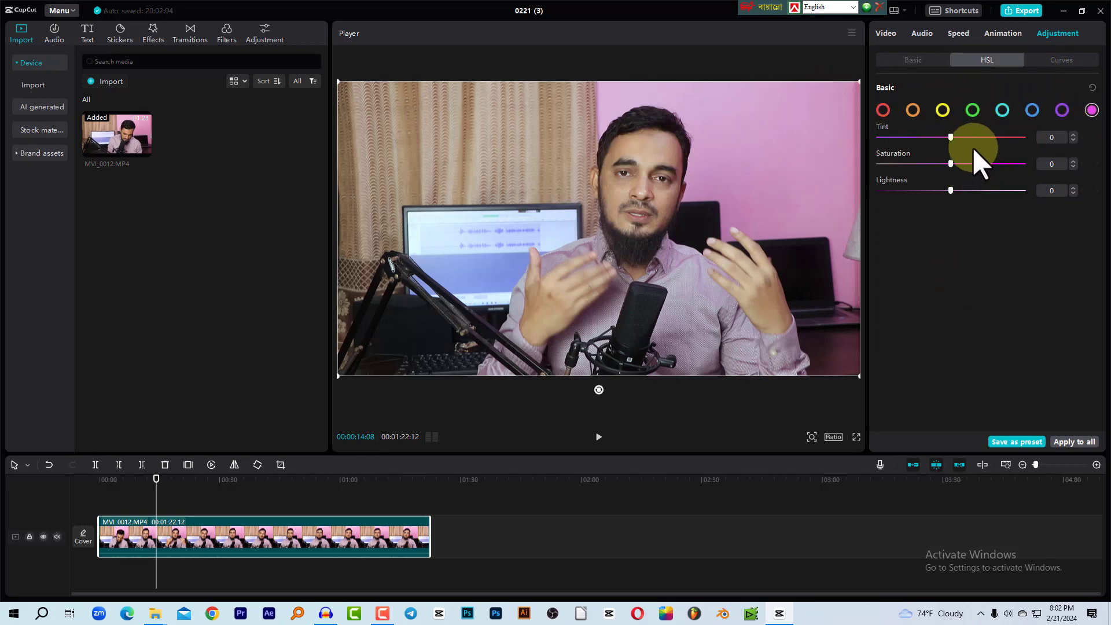
double_click(924, 137)
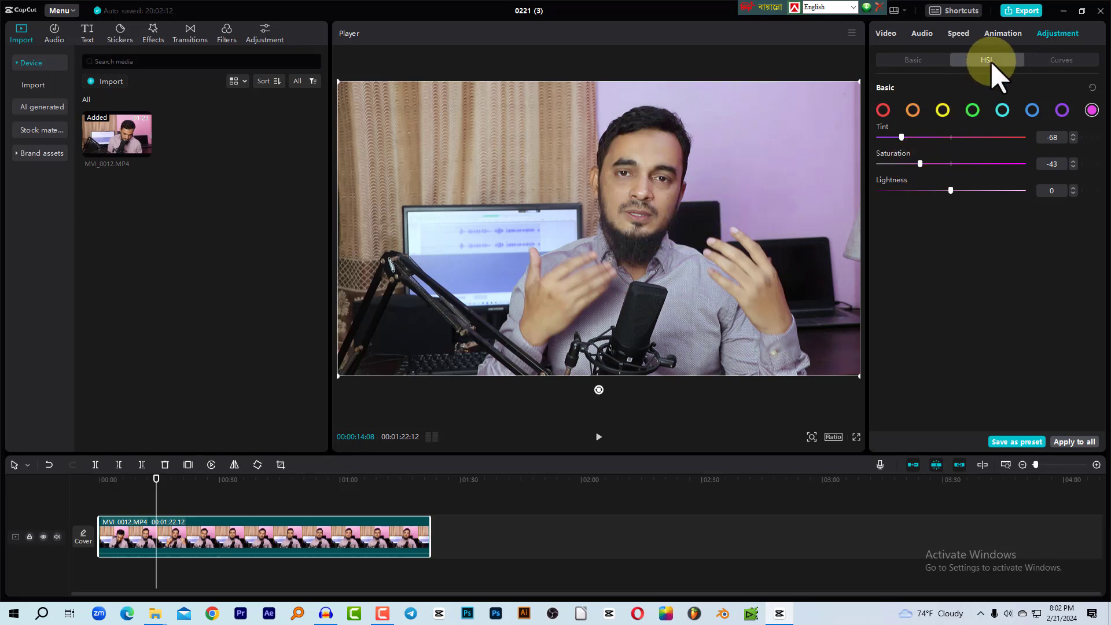
Look at the Curves adjustments and play back parts of the corrected clip, including in full screen, to check the result.
click(1066, 61)
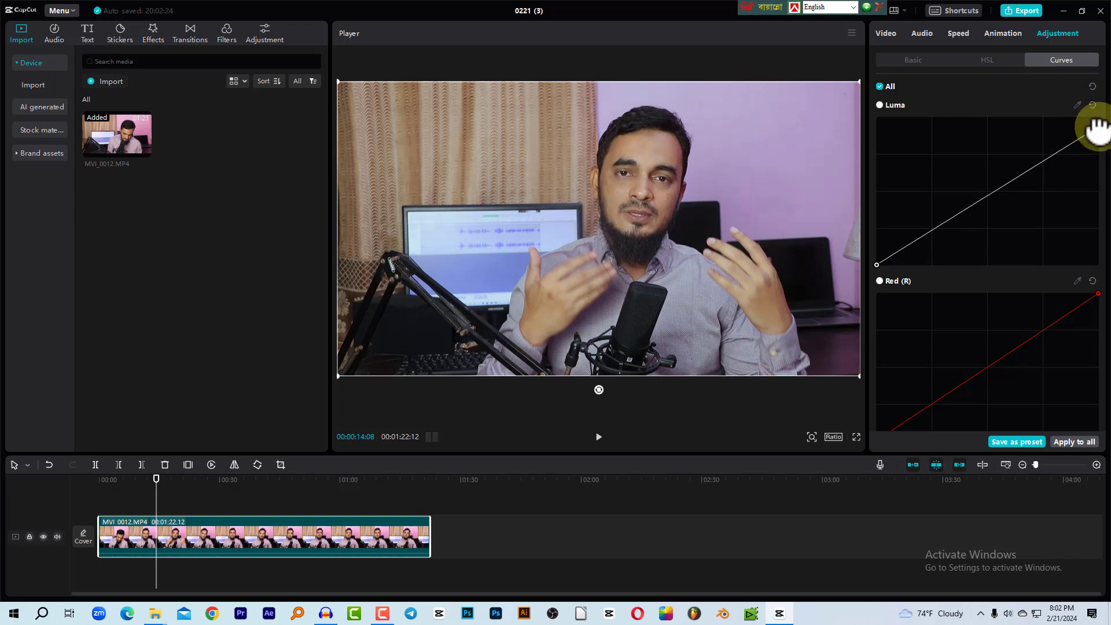
click(124, 498)
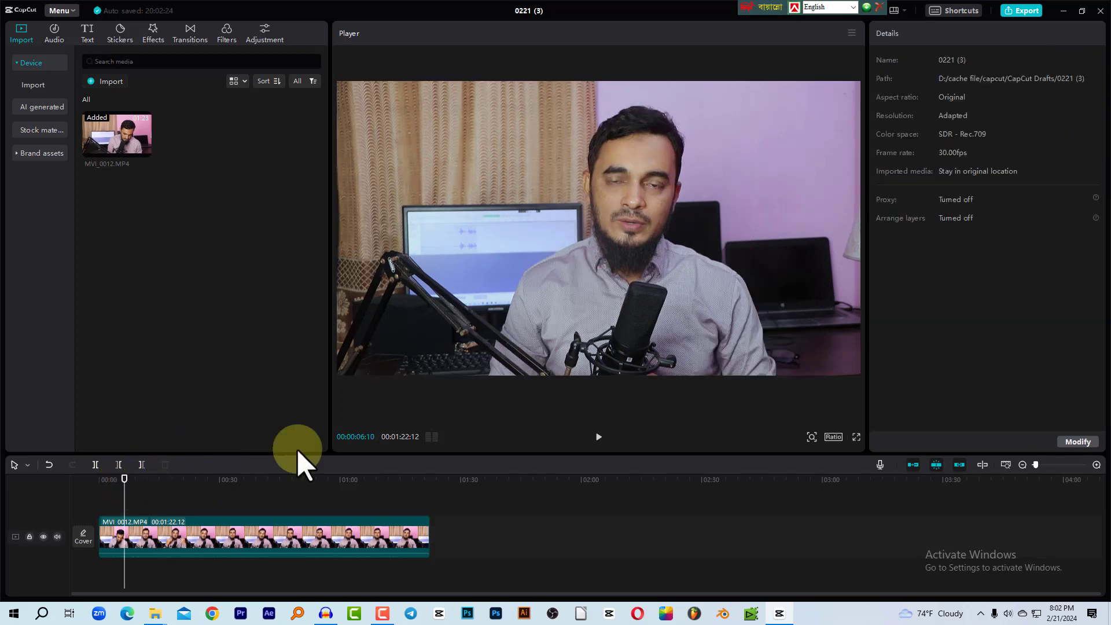
click(598, 437)
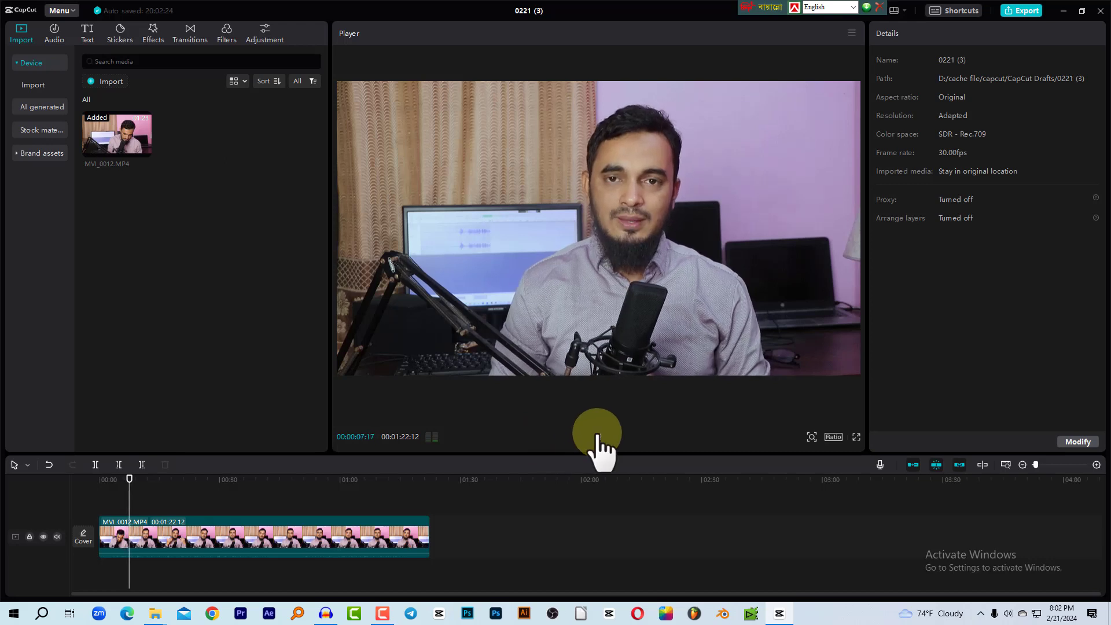
click(856, 439)
key(Escape)
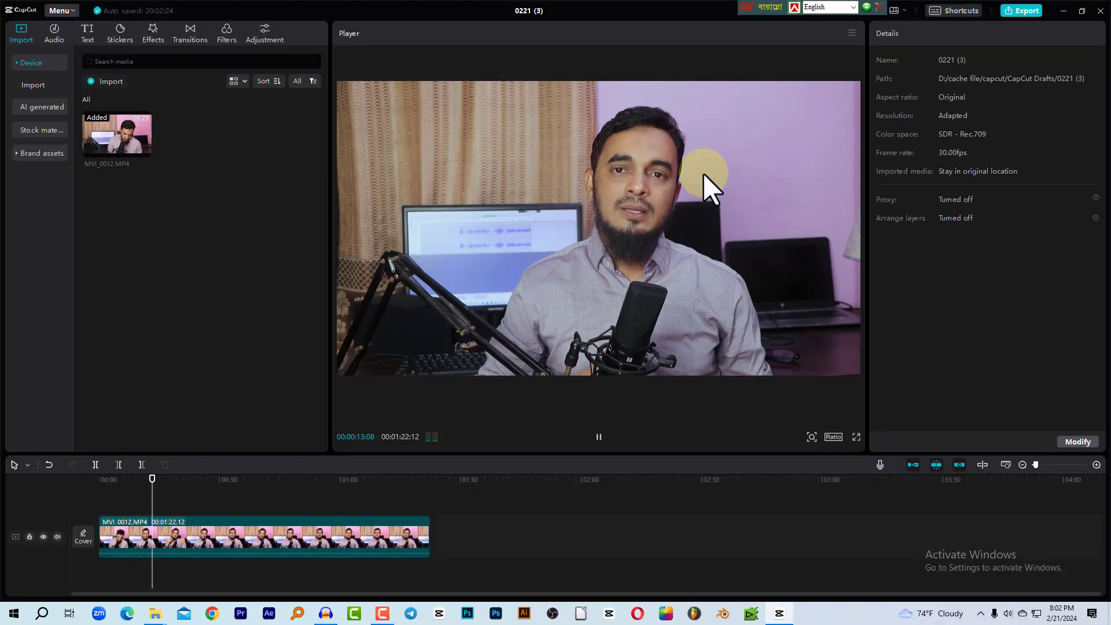
click(332, 531)
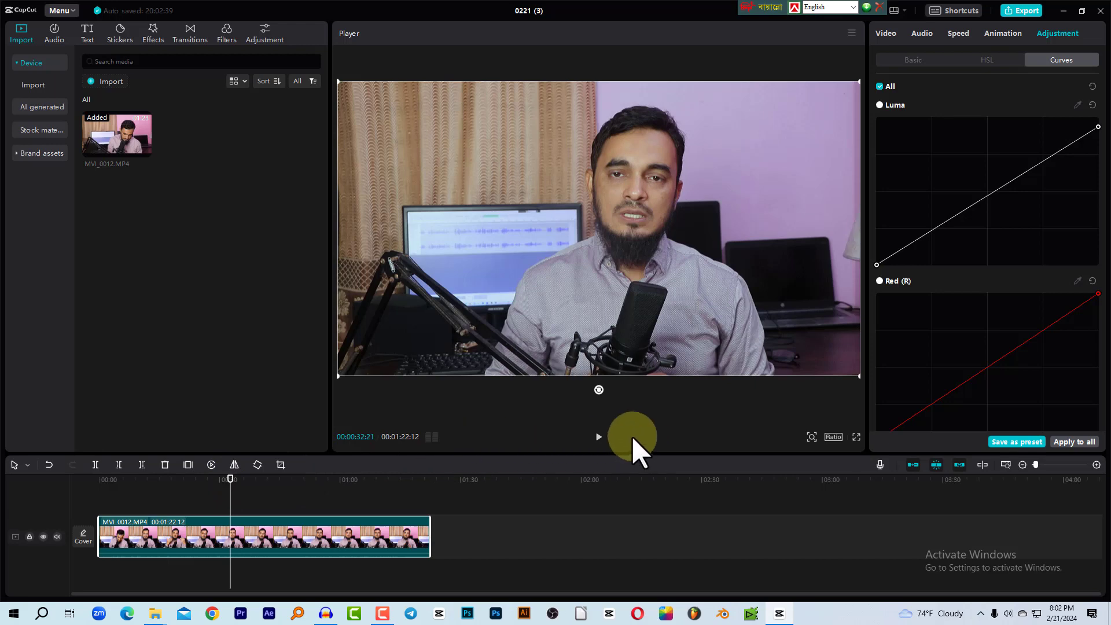
click(598, 437)
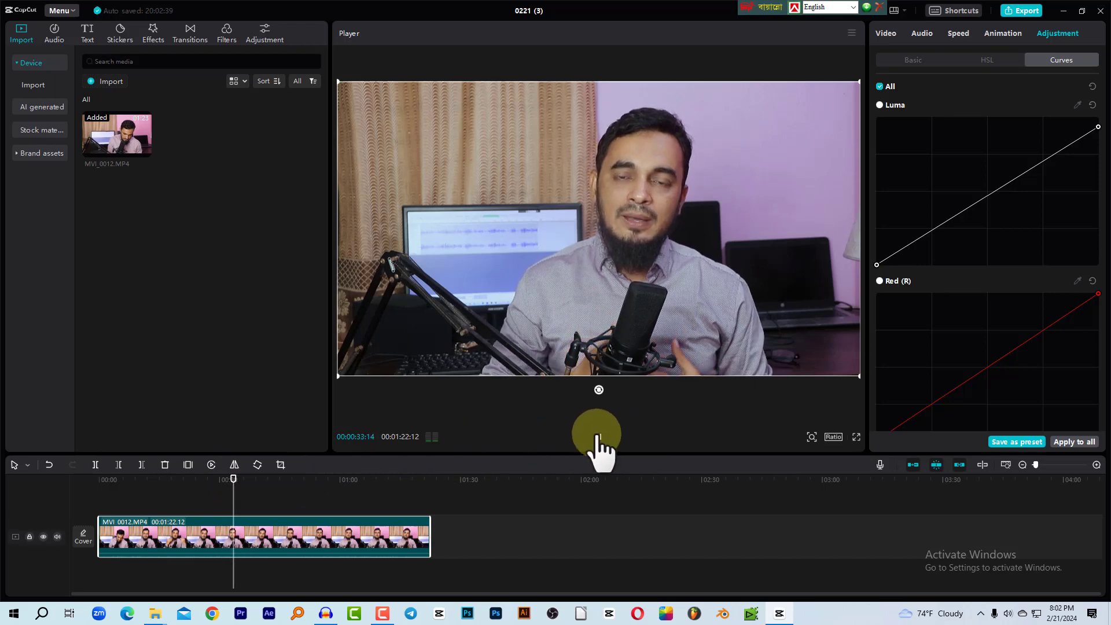
click(599, 438)
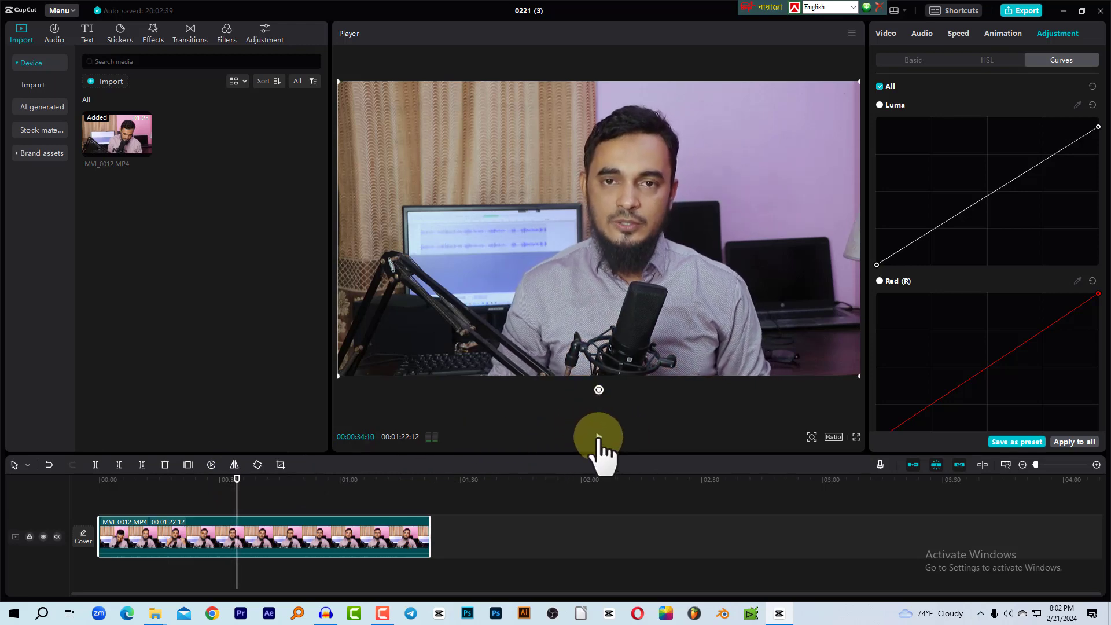
Try Reduce image noise on the clip at the Strong level, and turn the noise reduction back off.
click(887, 35)
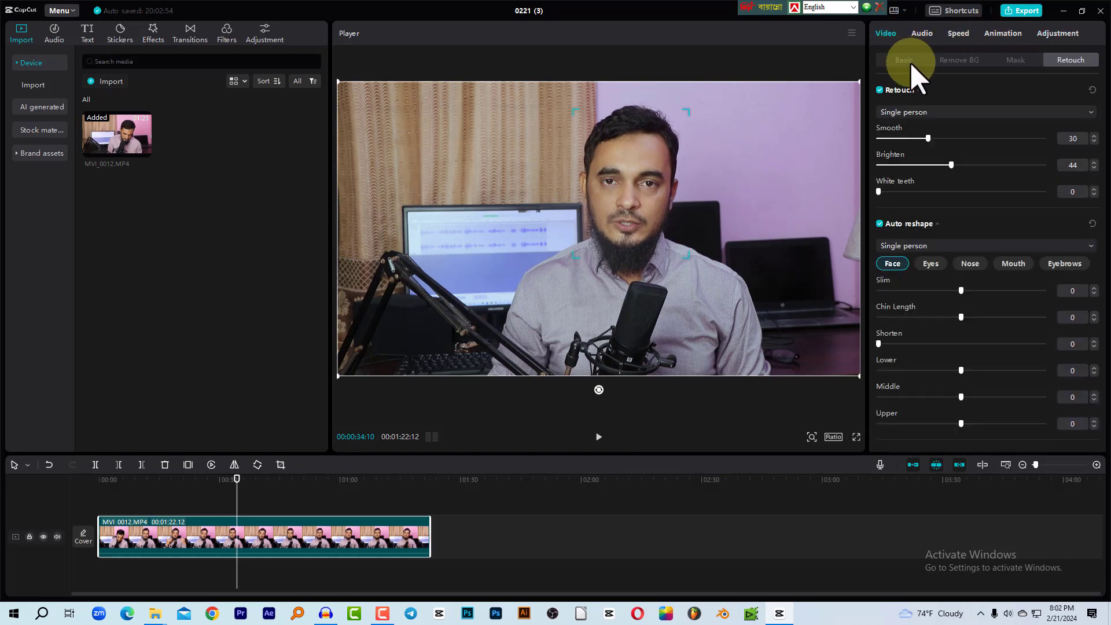
scroll(988, 216, down, 6)
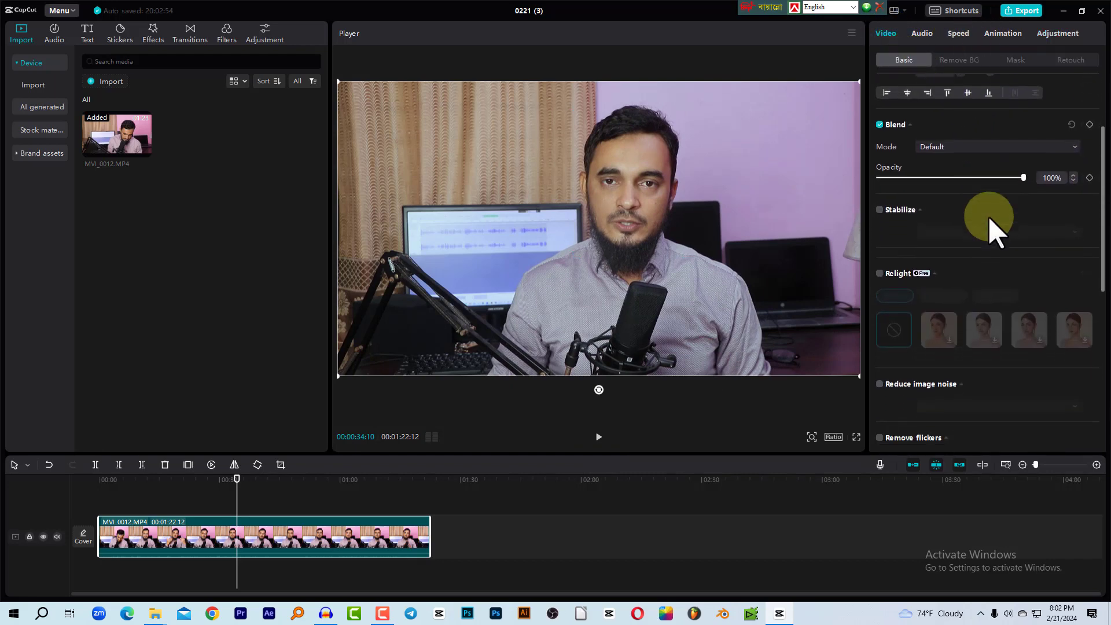
scroll(987, 217, down, 1)
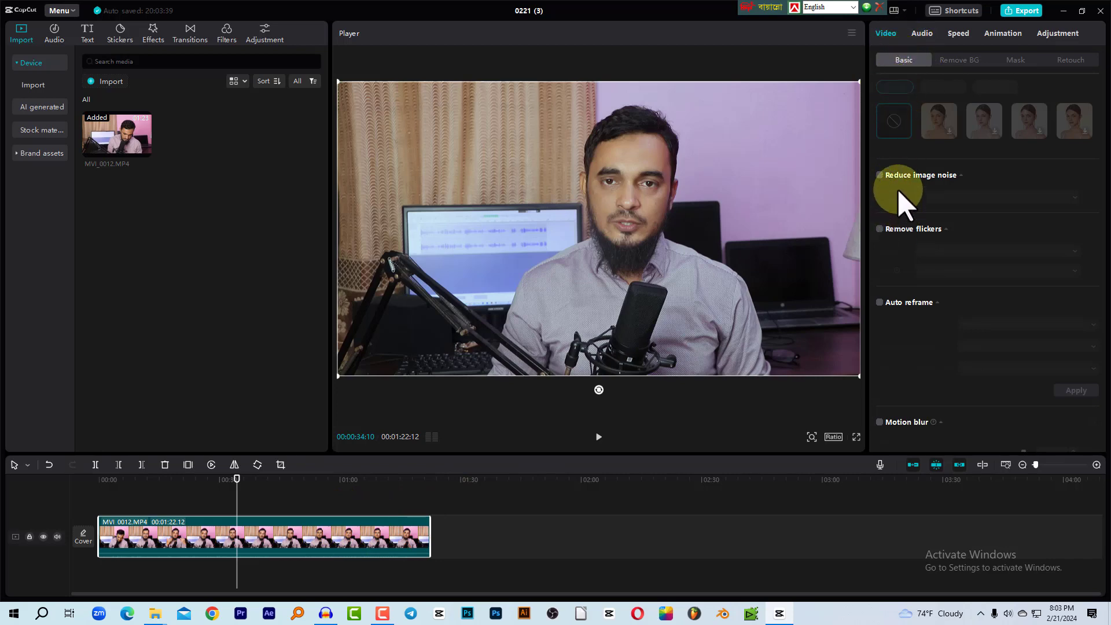
click(879, 175)
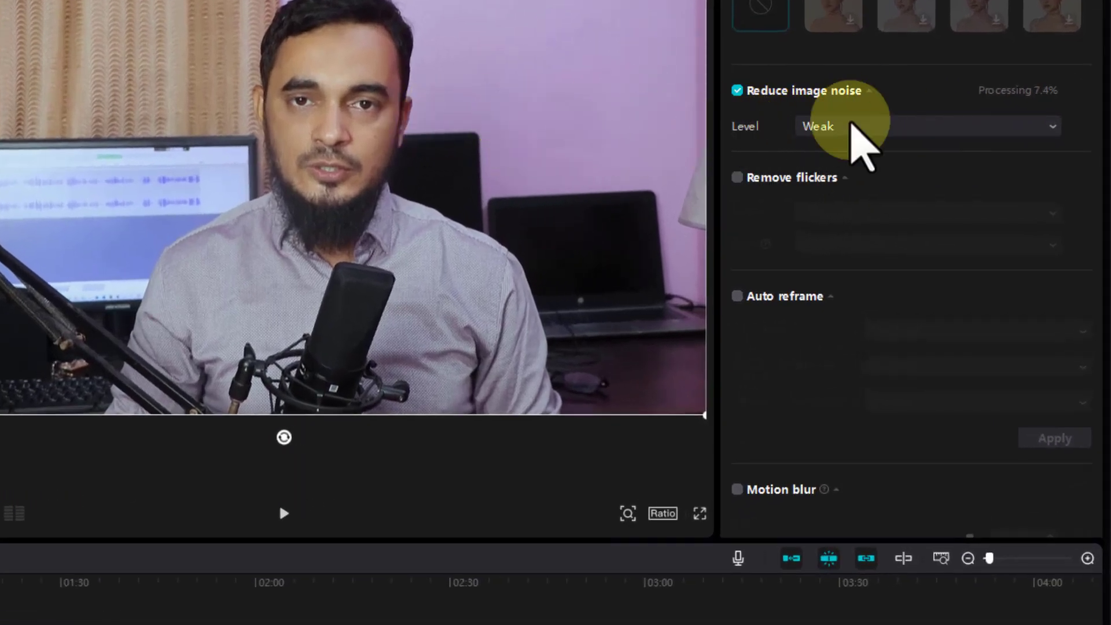
click(843, 129)
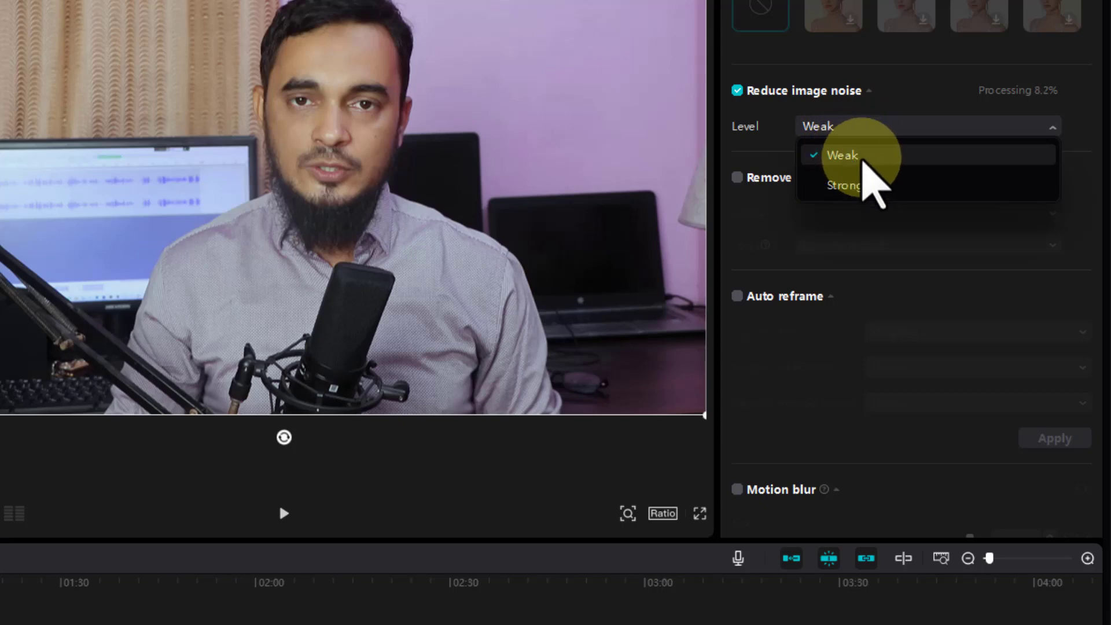
click(843, 129)
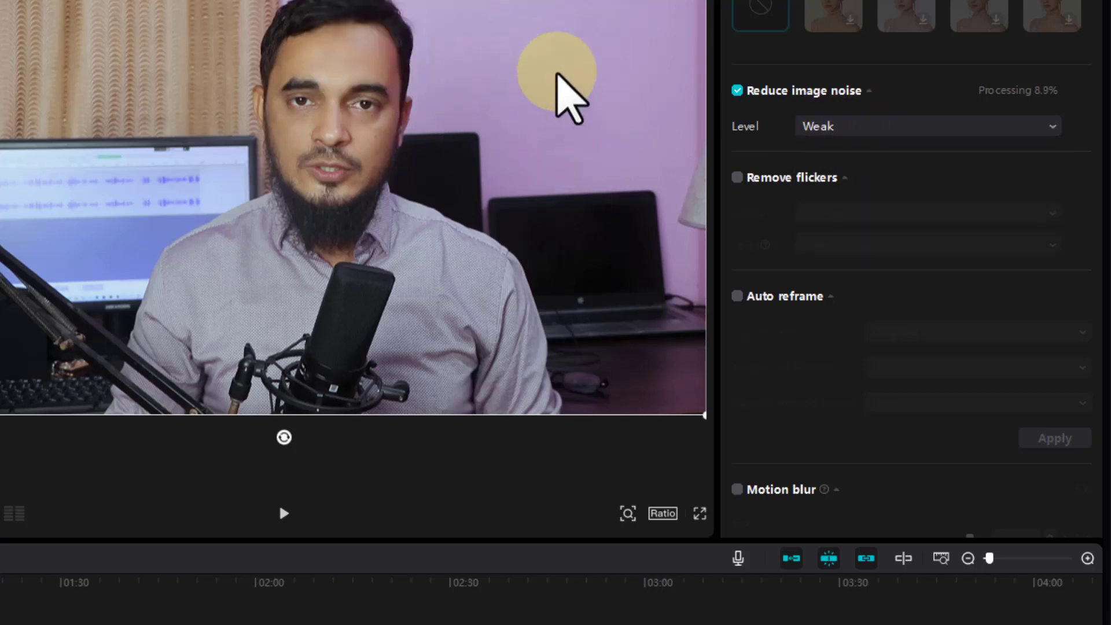
click(871, 126)
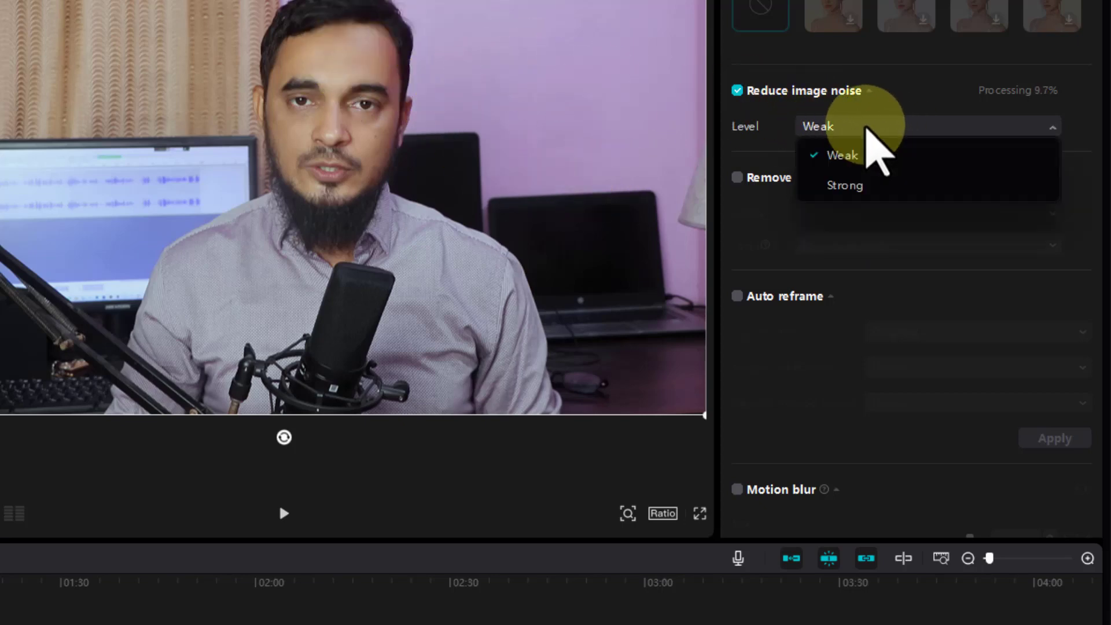
click(874, 183)
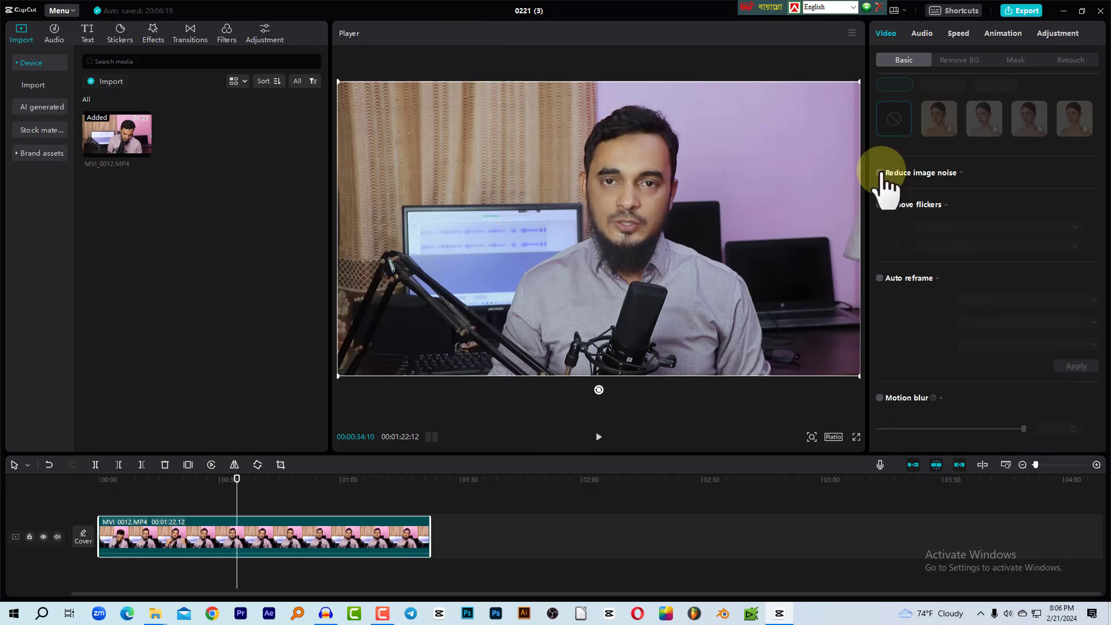
click(879, 173)
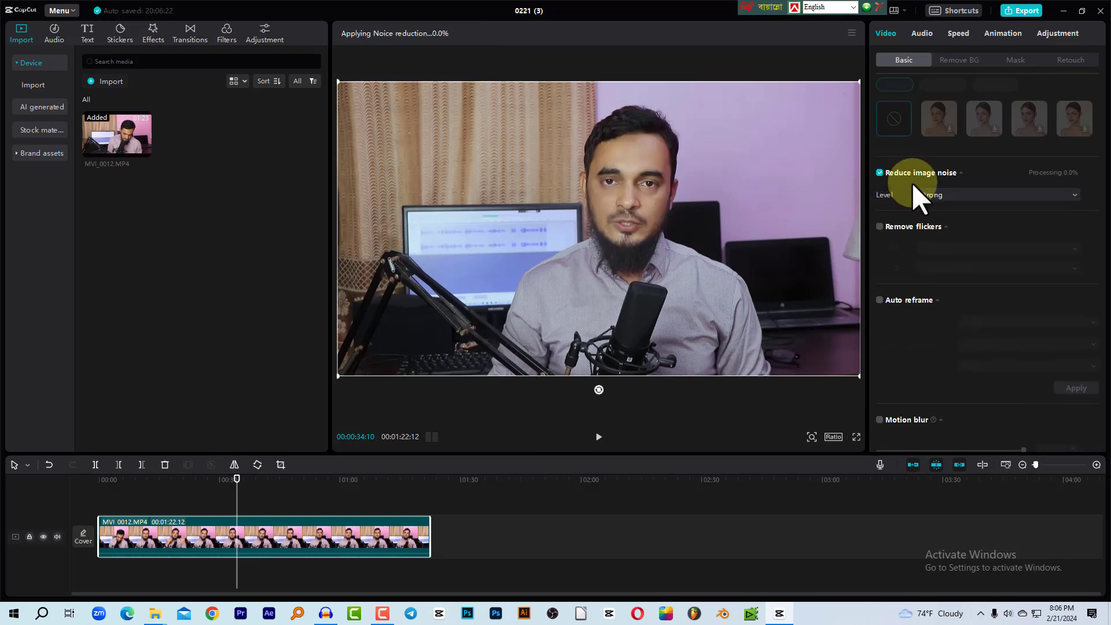
click(880, 172)
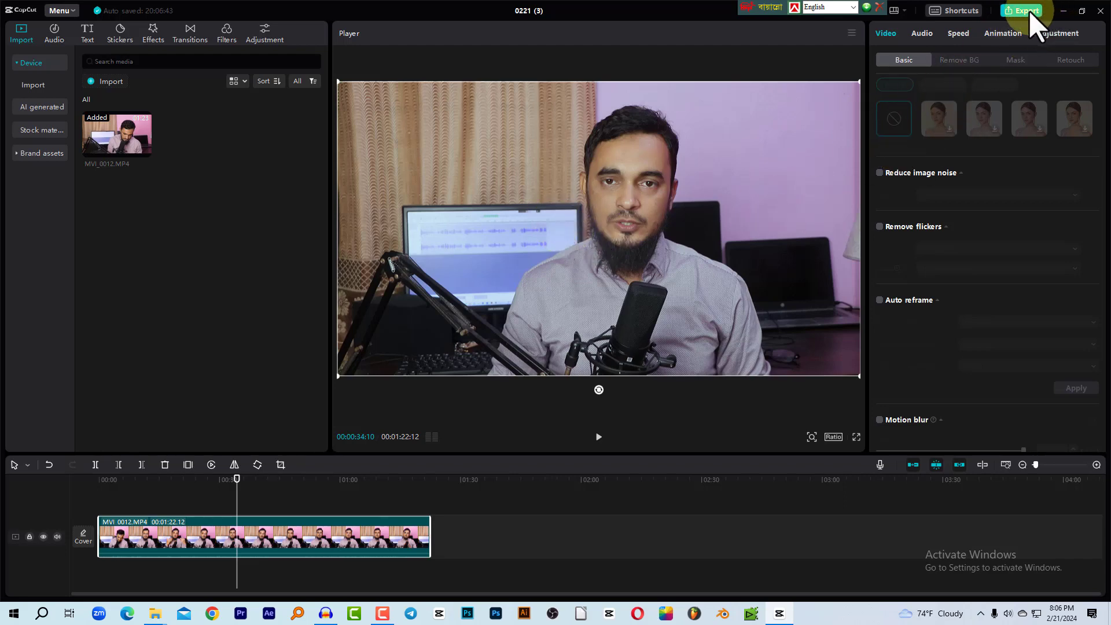
Open the project's export settings and look through the available resolutions, keeping 1080P.
click(132, 487)
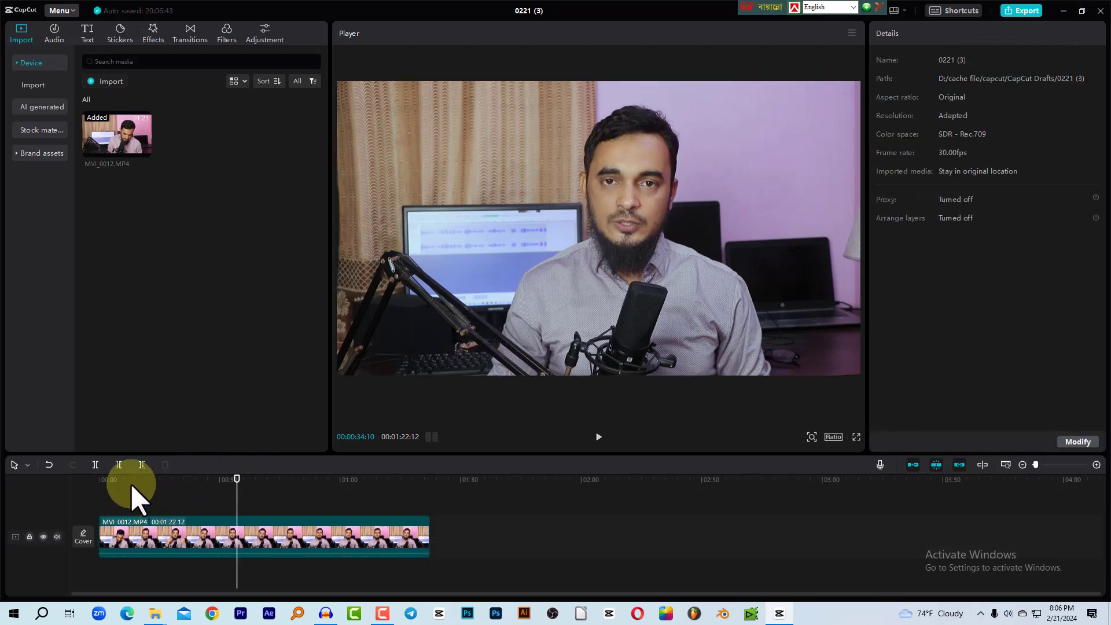
click(1025, 11)
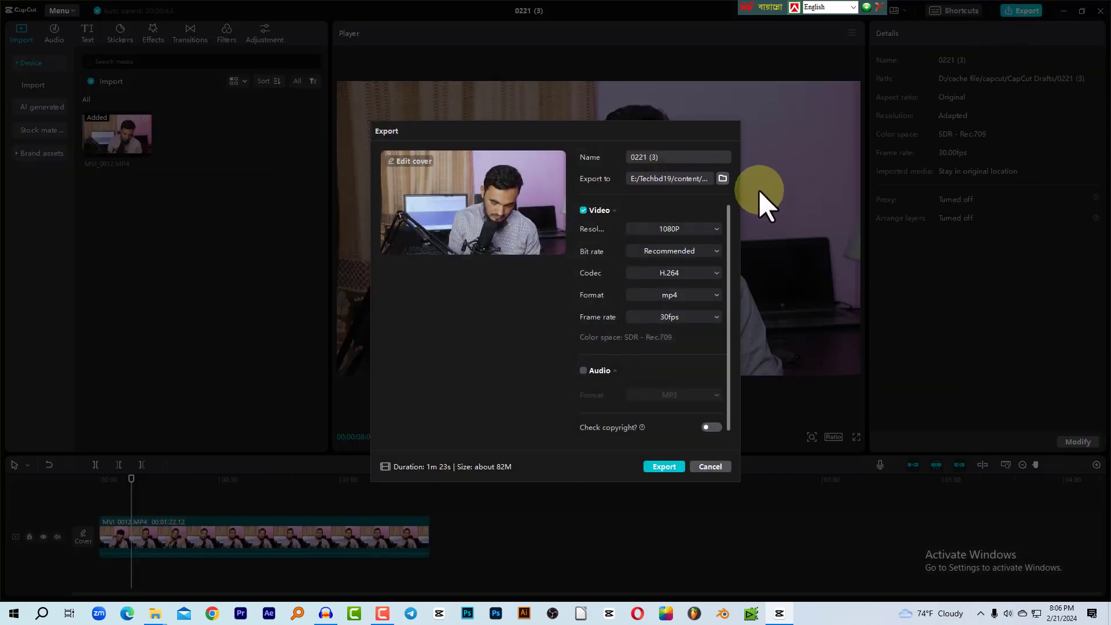
click(678, 231)
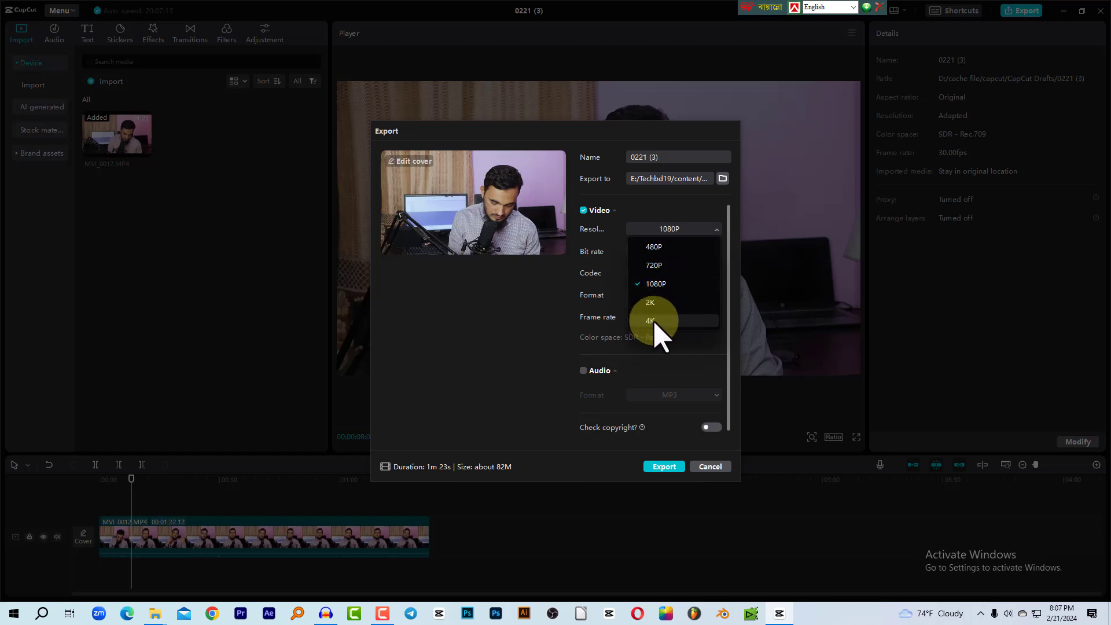
click(478, 301)
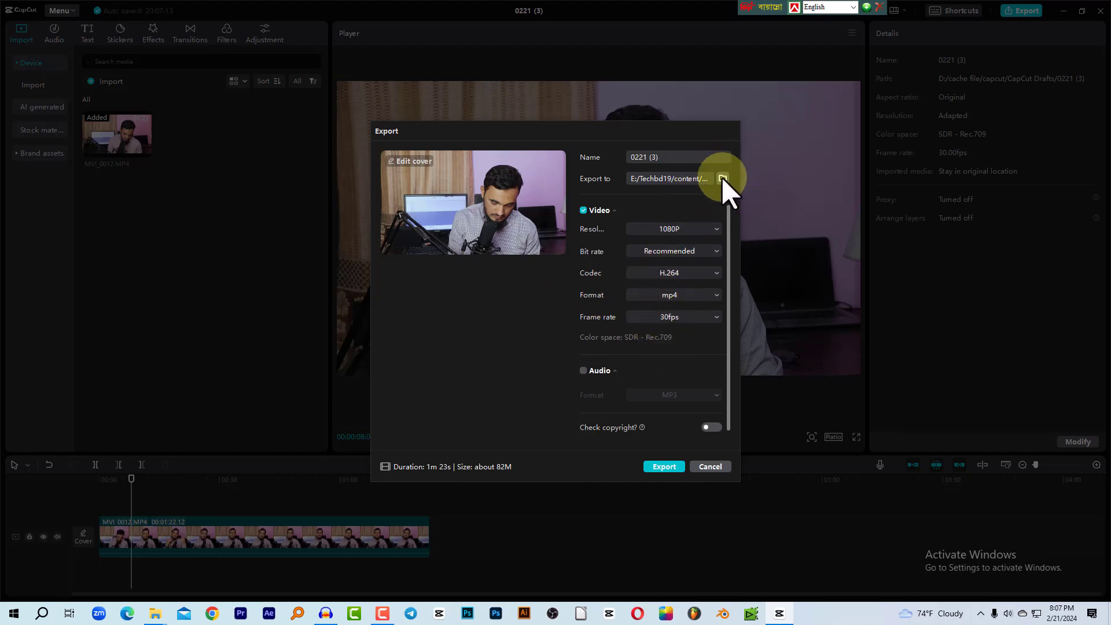
Create a new folder on the Desktop and set it as the export location.
click(668, 179)
click(47, 294)
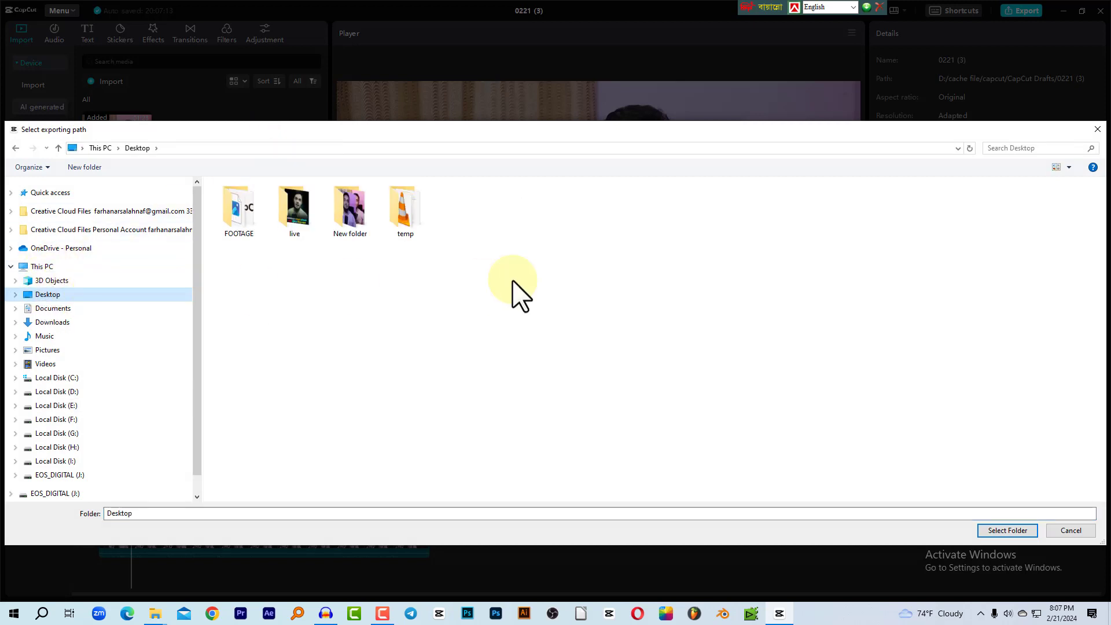
right_click(366, 357)
mouse_move(431, 479)
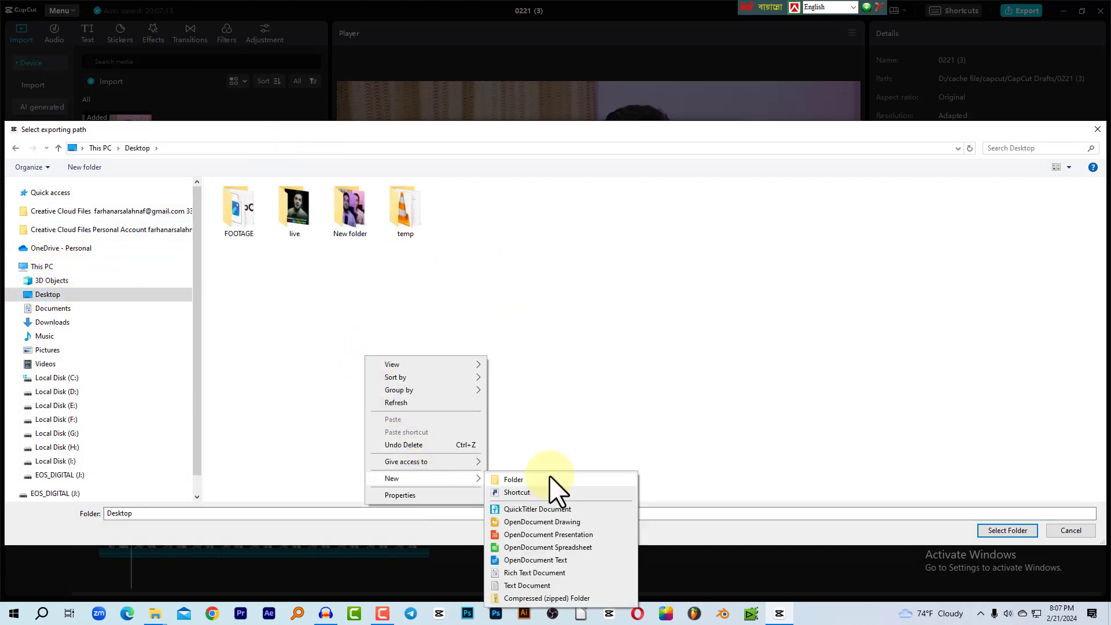
click(549, 480)
click(454, 228)
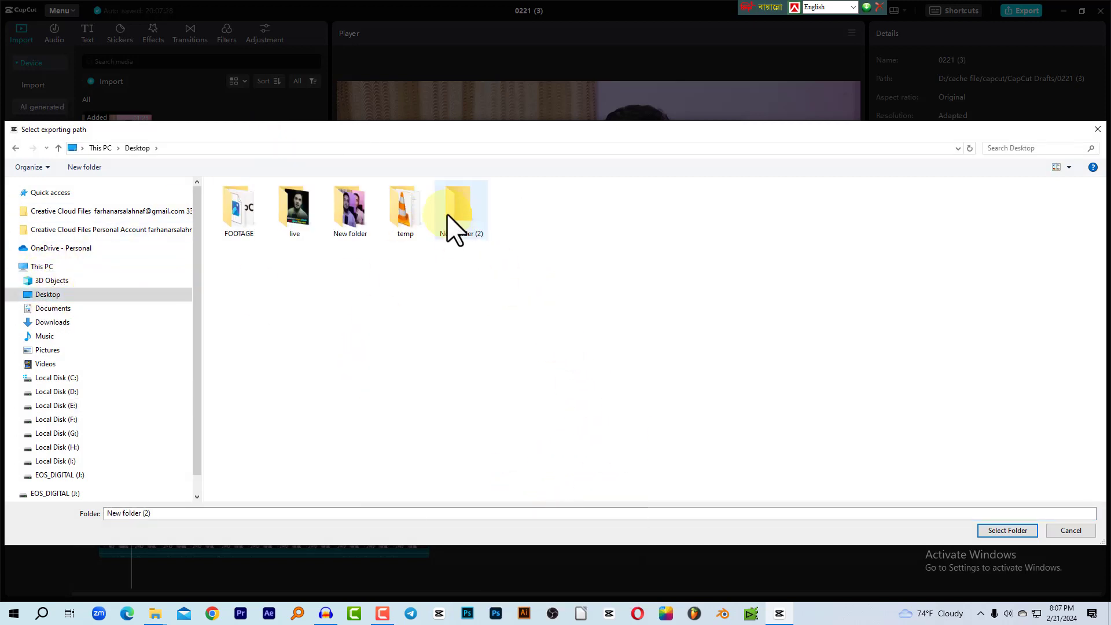
double_click(454, 228)
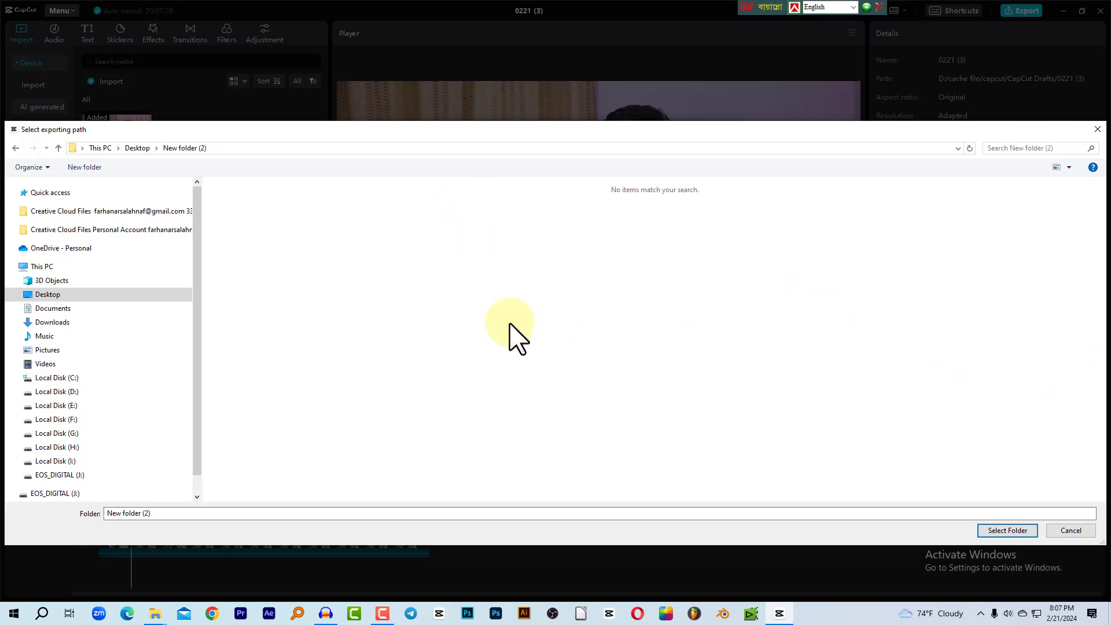
click(1010, 533)
Name the export "test" and export the video.
click(687, 157)
text(test)
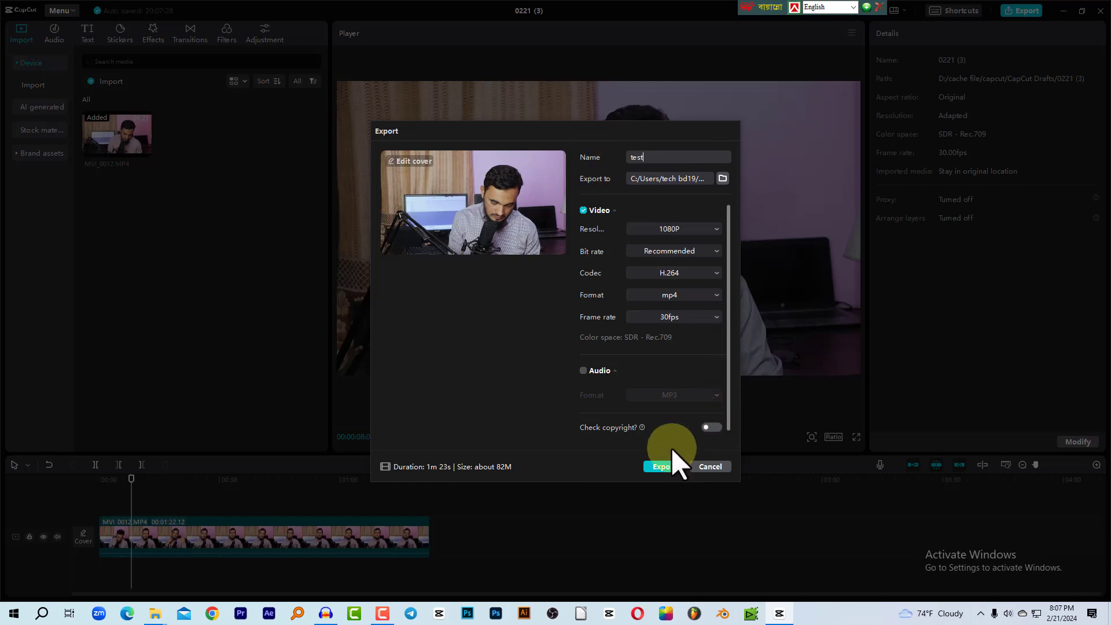
click(660, 466)
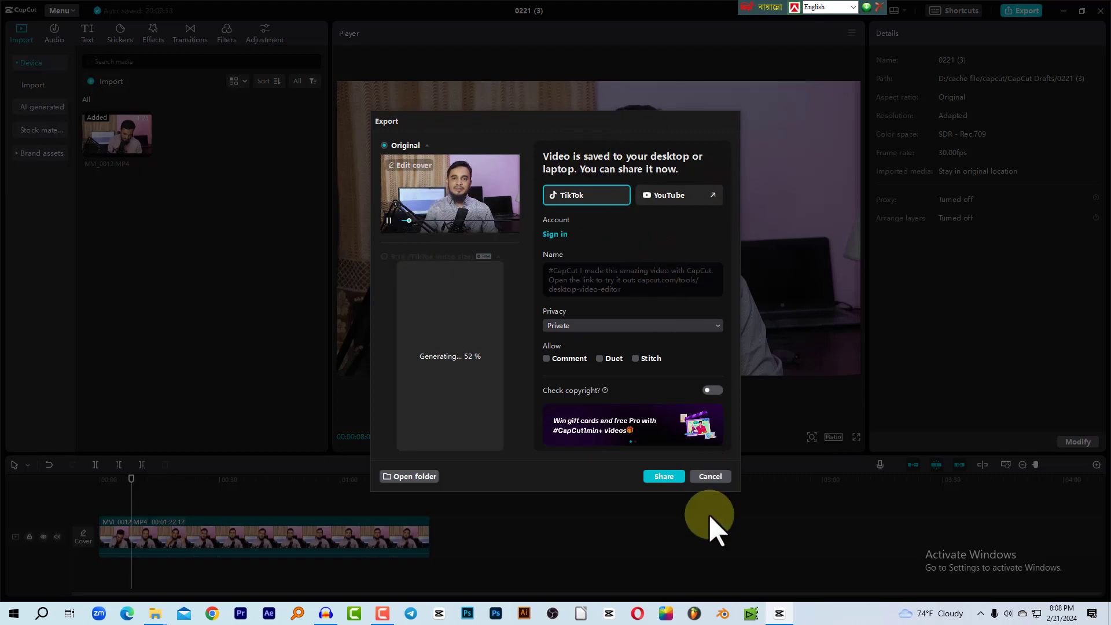
Close the finished export and play the exported test video from the new Desktop folder in VLC, adjusting the playback volume.
click(710, 477)
click(1107, 621)
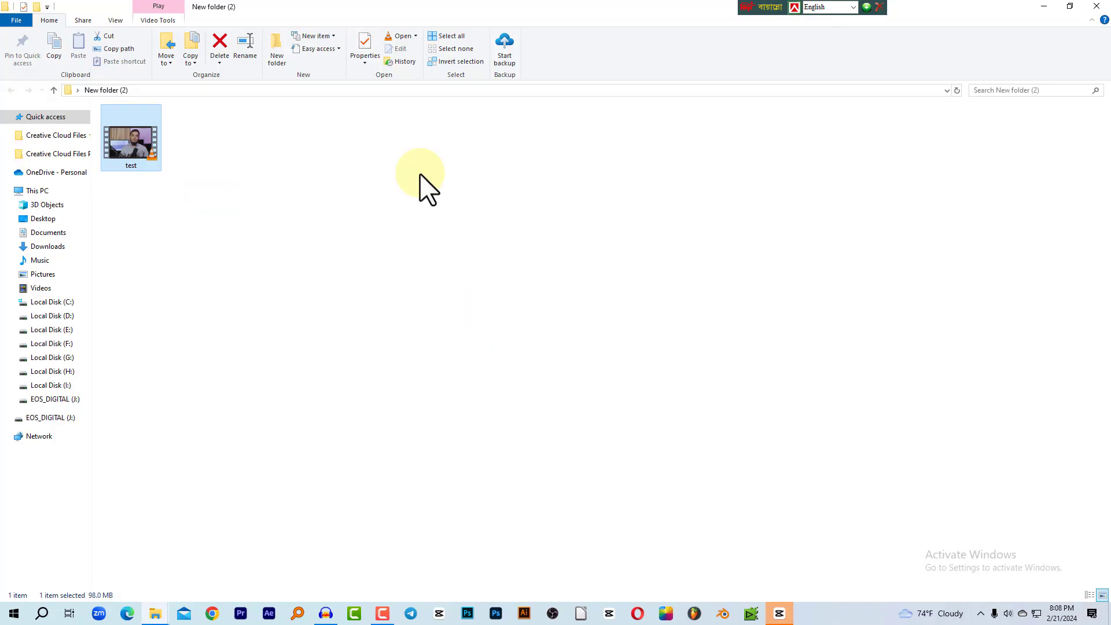
double_click(137, 139)
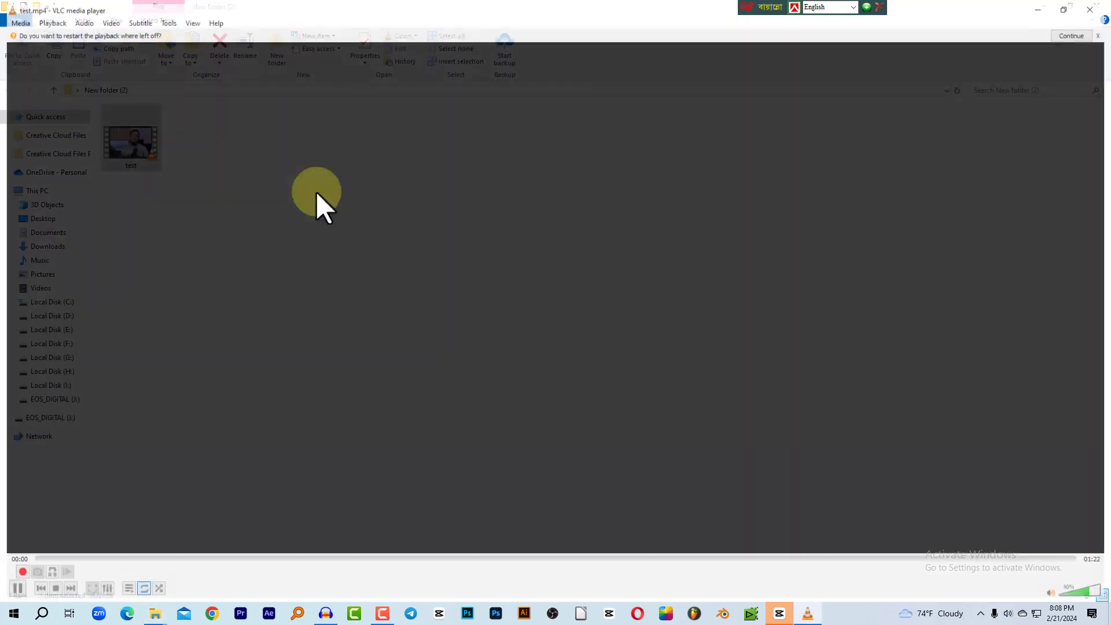
drag(1066, 597, 1096, 595)
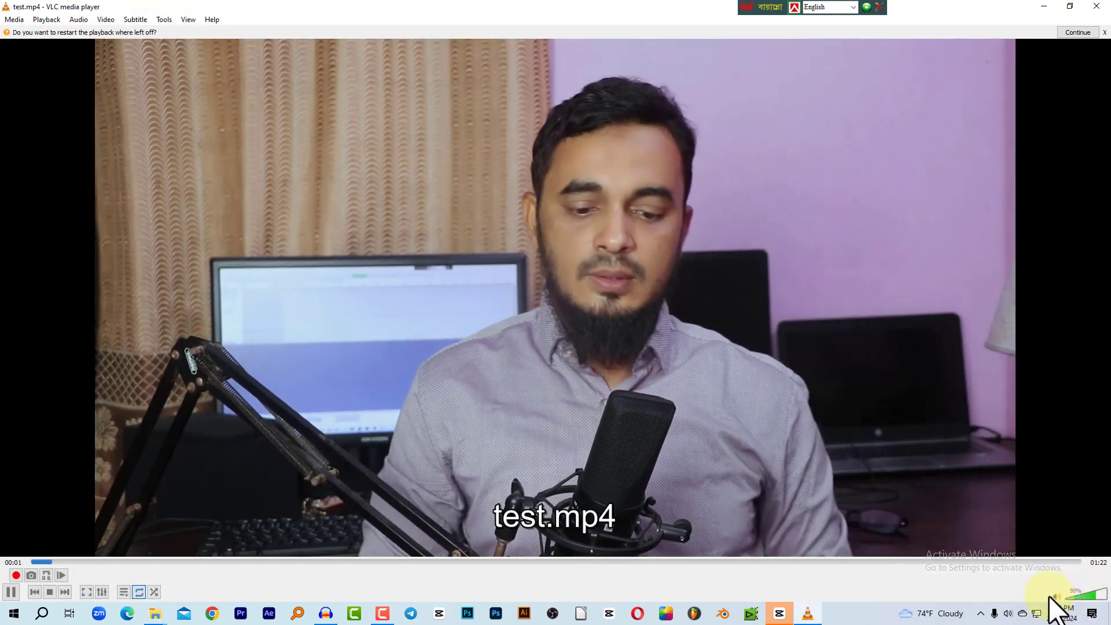